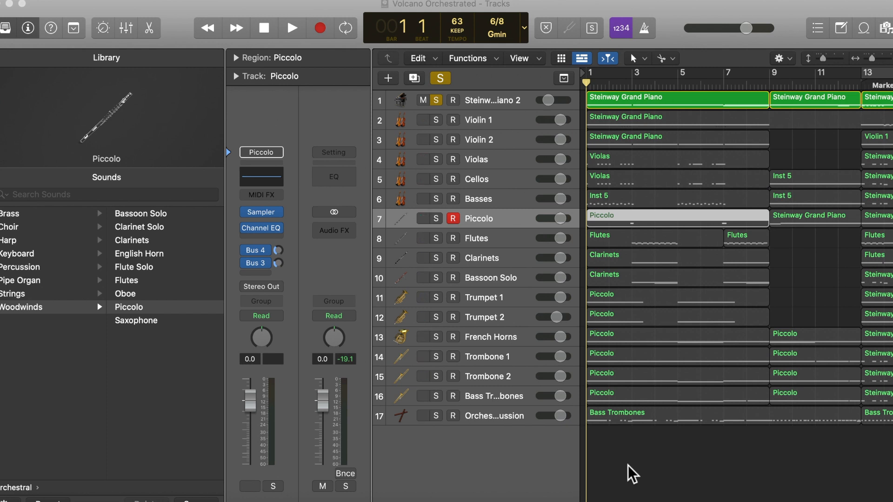
Play the soloed piano track and audition the held notes of its opening bars in the piano roll
key(space)
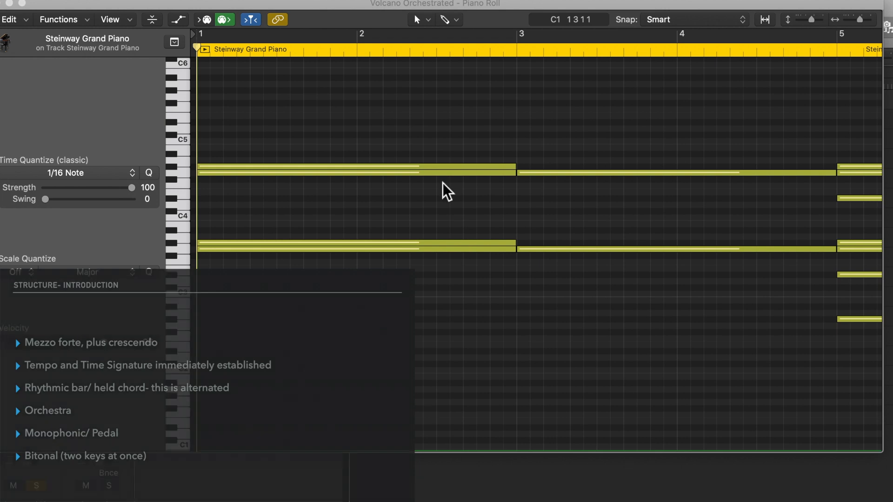
click(419, 174)
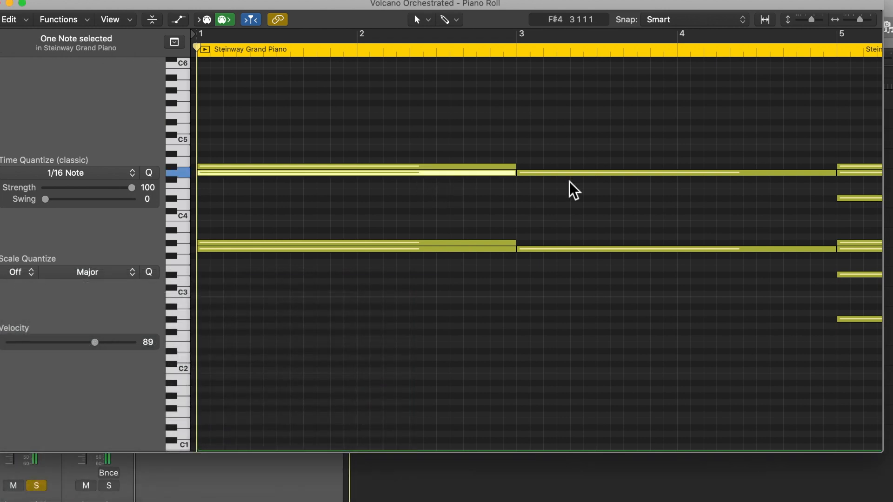
click(620, 174)
scroll(623, 181, right, 3)
scroll(622, 176, right, 3)
click(622, 174)
scroll(652, 191, right, 5)
click(653, 176)
scroll(653, 176, right, 5)
scroll(653, 177, left, 15)
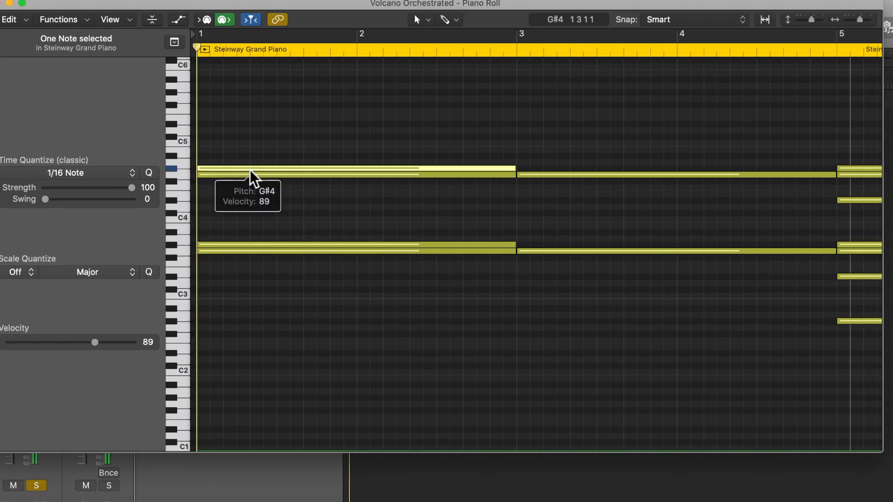
click(238, 245)
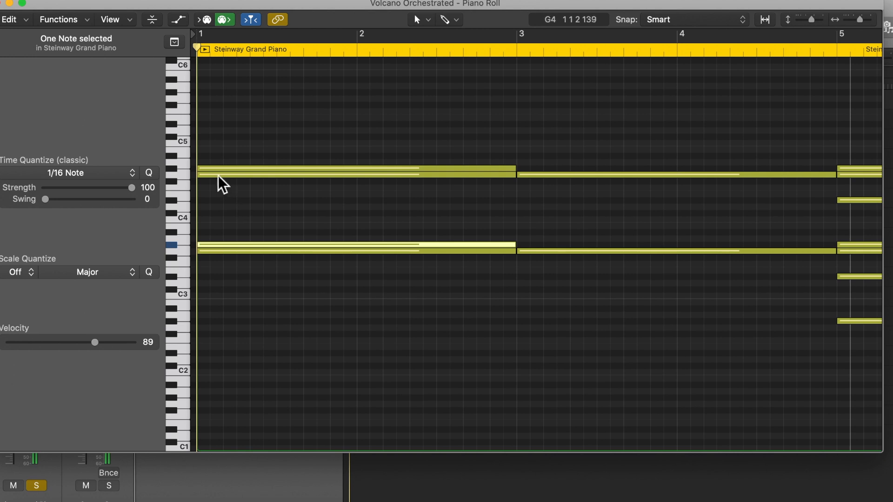
mouse_move(218, 184)
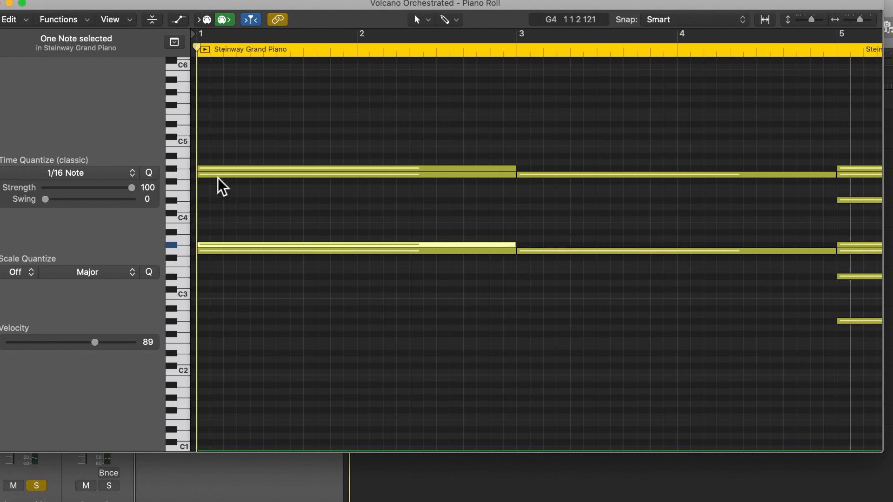
Play the piano part from bar 1 and follow its held chords through bar 7
key(space)
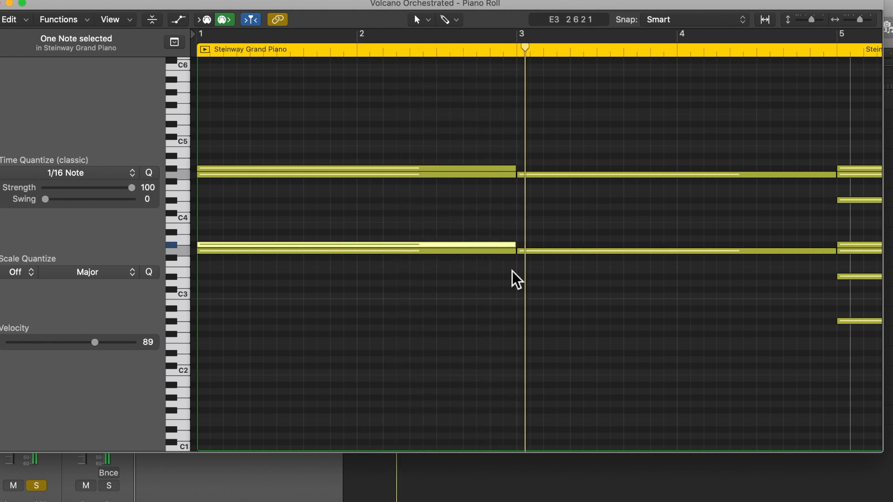
scroll(569, 270, right, 3)
scroll(565, 262, right, 10)
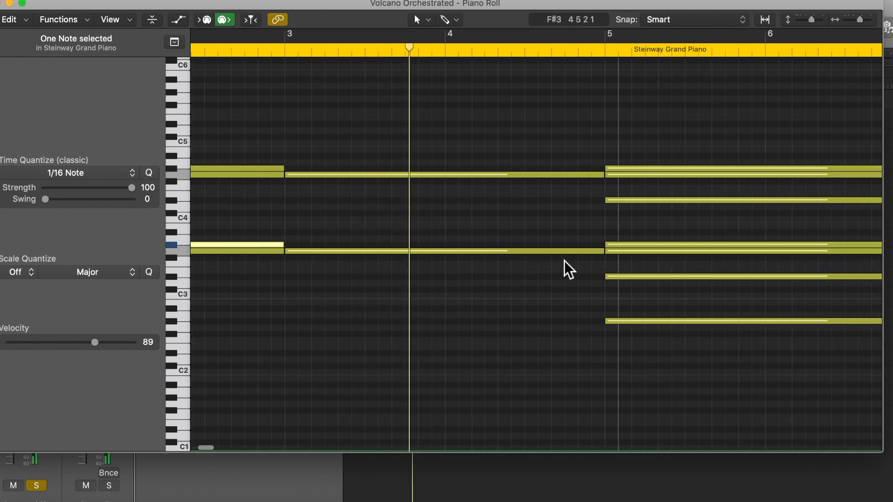
scroll(568, 270, right, 3)
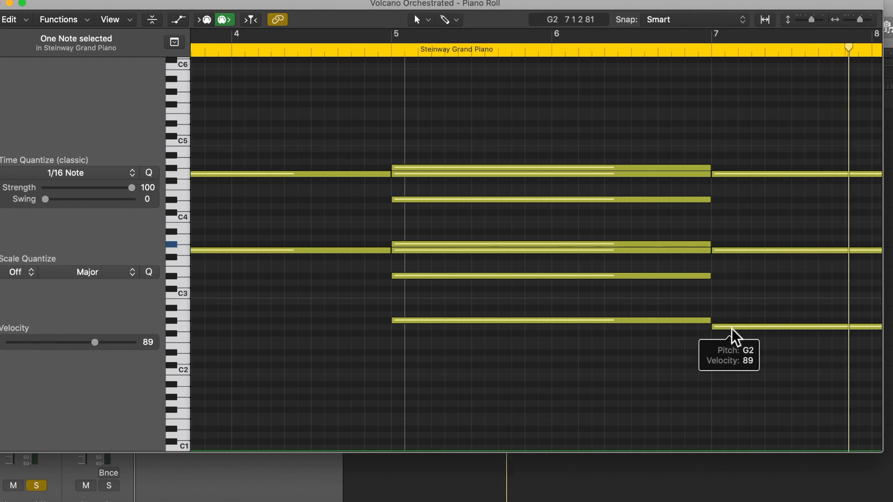
scroll(734, 336, down, 3)
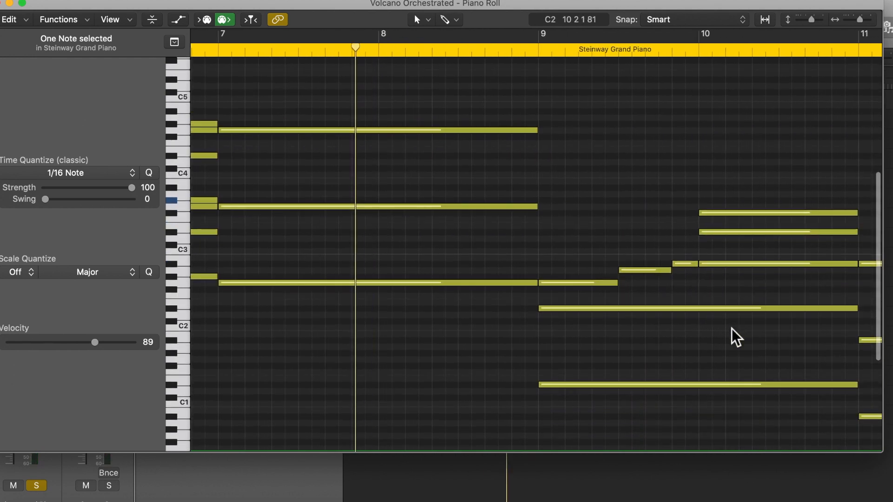
Play the piano part from bar 9 and audition the G2 note that starts that bar
click(542, 60)
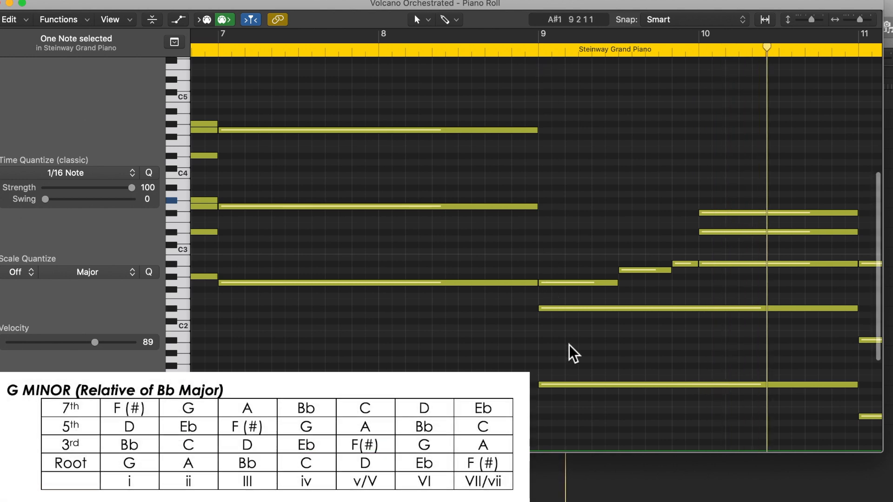
scroll(571, 354, down, 3)
click(559, 247)
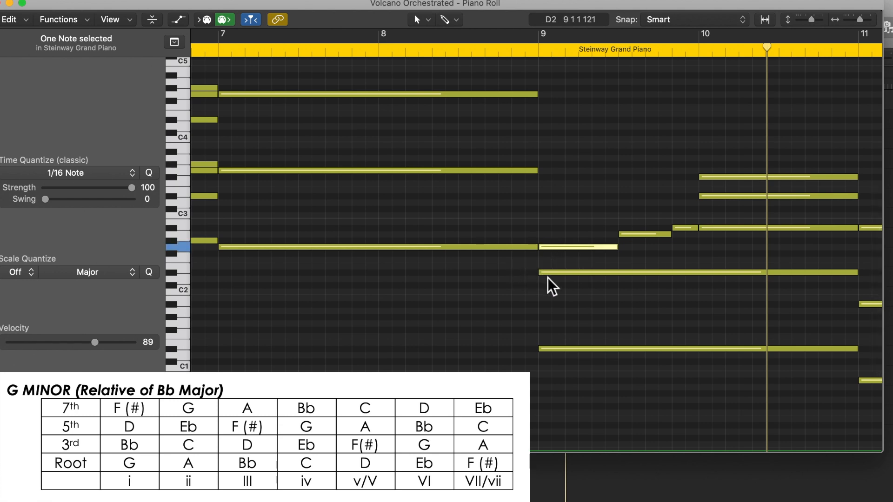
click(574, 250)
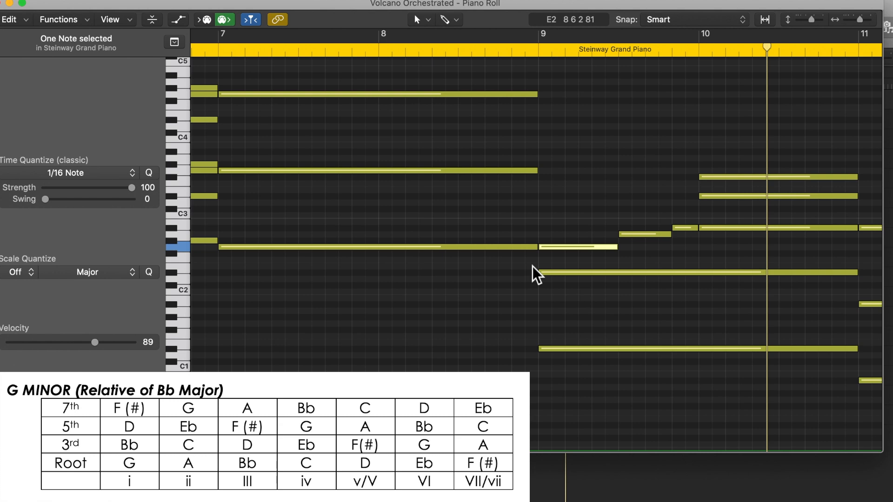
Examine the chords up to bar 12 of the piano part, auditioning bar 12's two lowest bass notes and its highest held note
scroll(716, 298, right, 5)
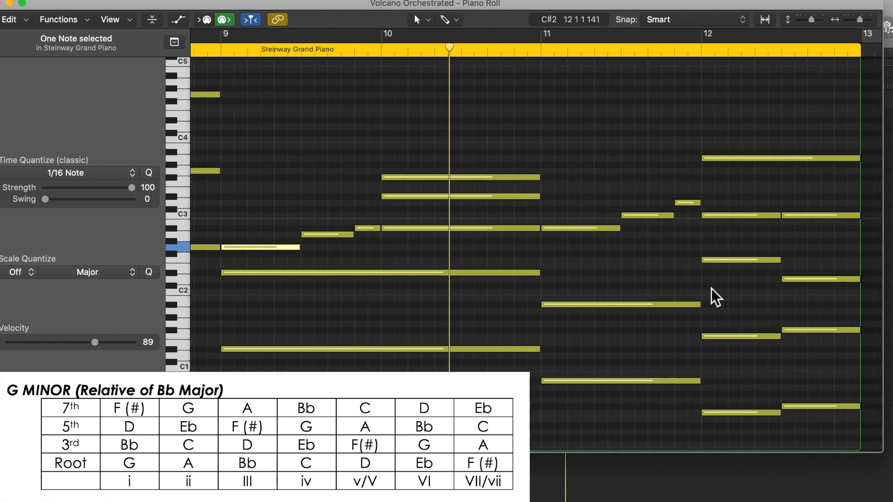
scroll(305, 134, down, 3)
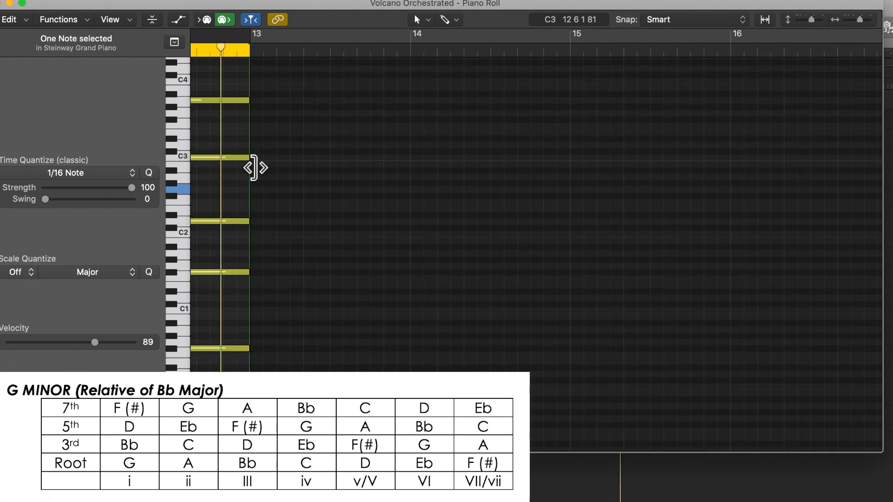
scroll(322, 175, left, 10)
scroll(322, 176, left, 1)
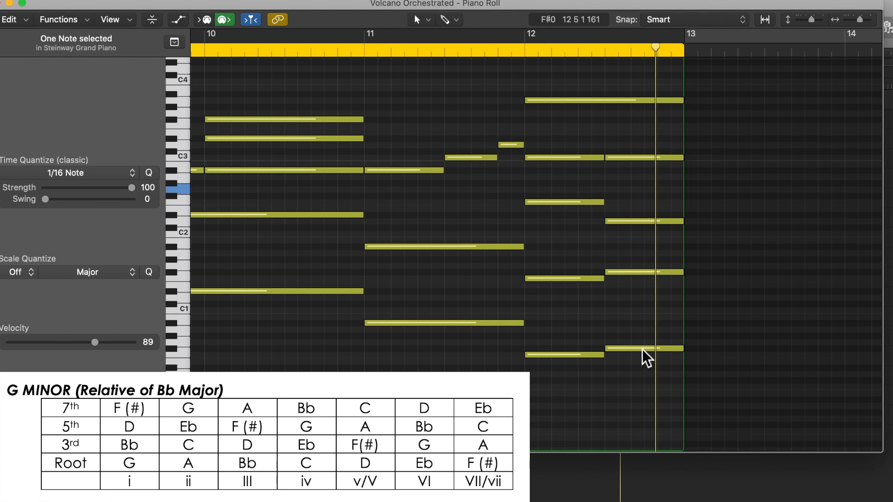
mouse_move(647, 358)
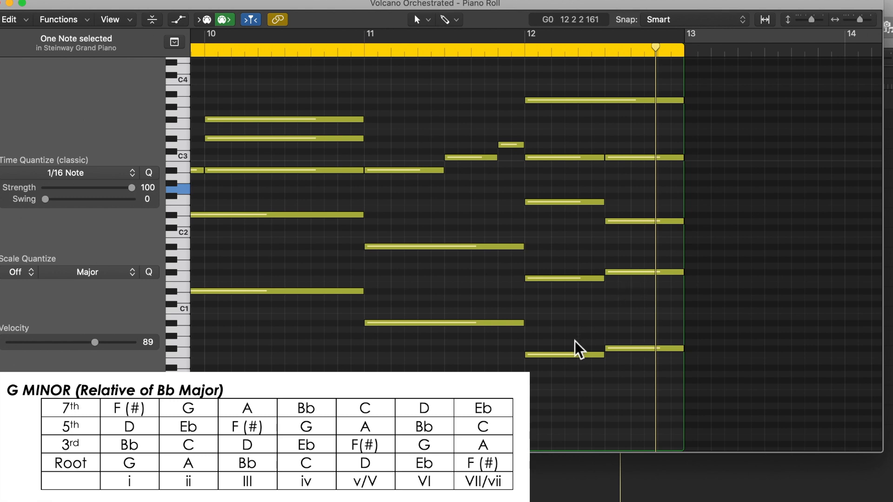
mouse_move(569, 363)
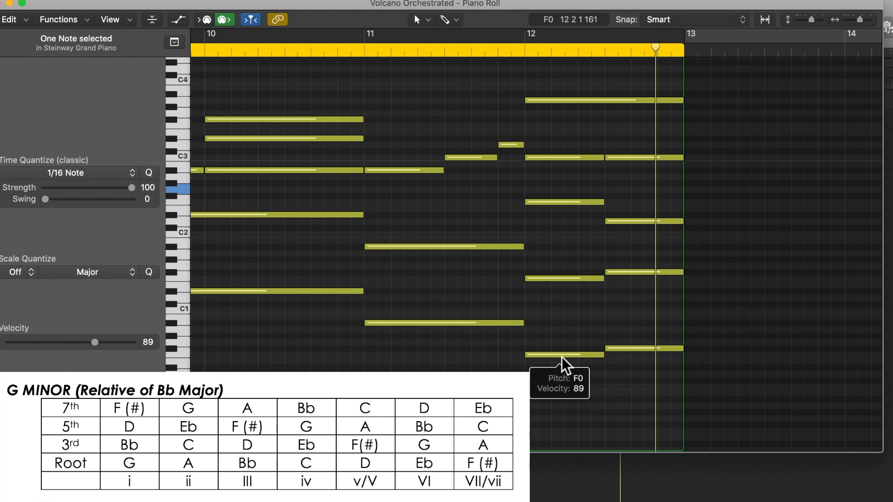
click(562, 356)
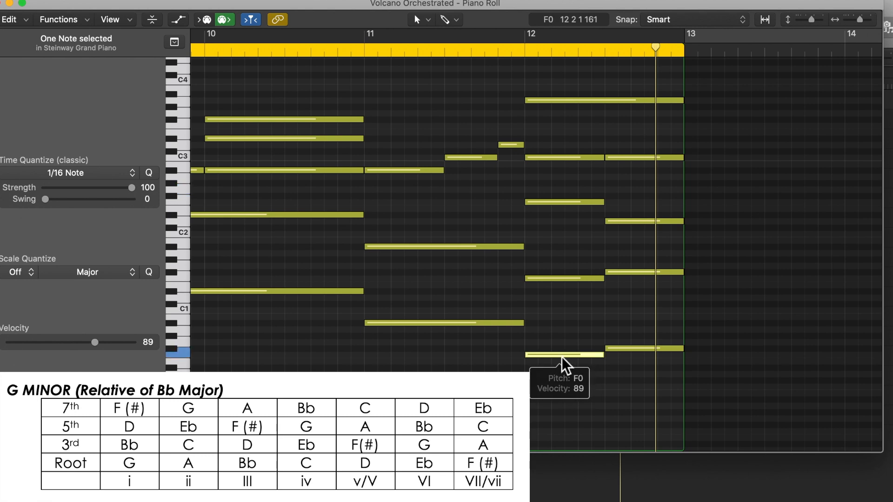
click(647, 349)
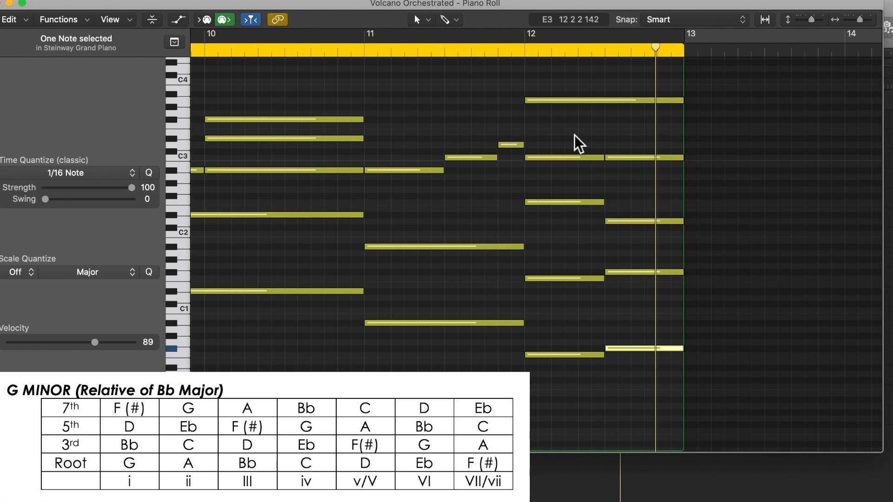
click(562, 101)
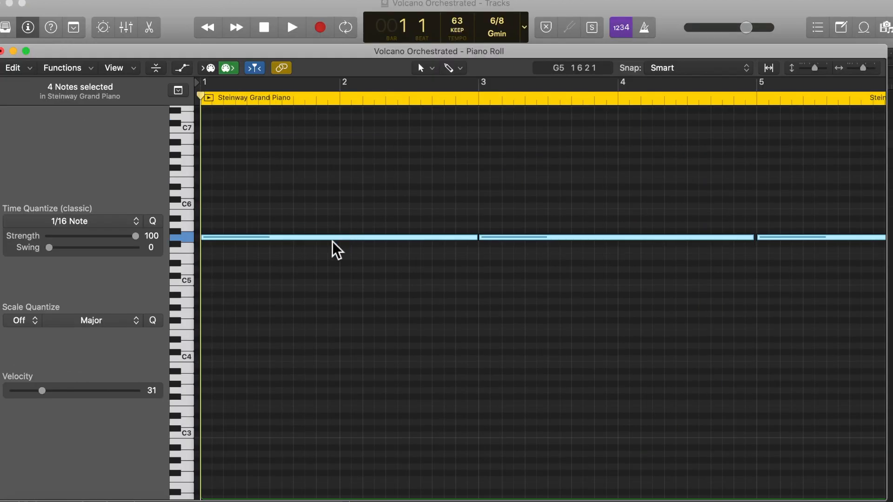
Check the sustained notes of the first Violin 2 region in the piano roll and close the editor
mouse_move(335, 249)
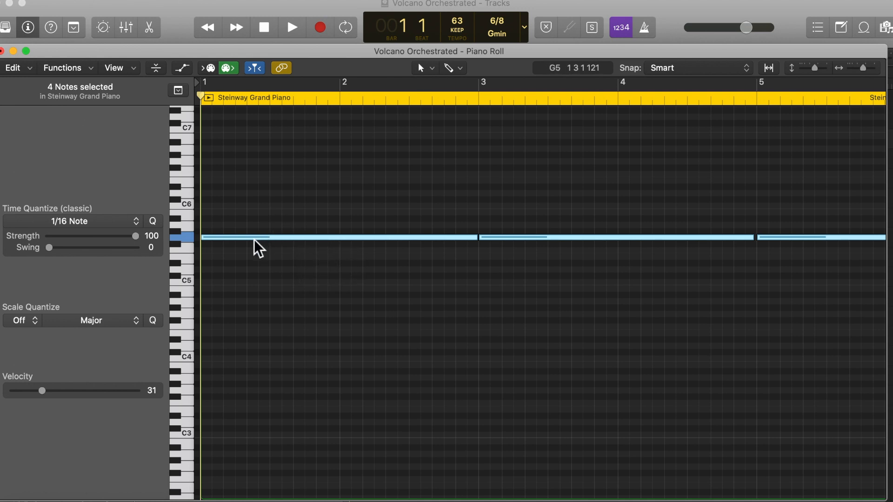
mouse_move(257, 248)
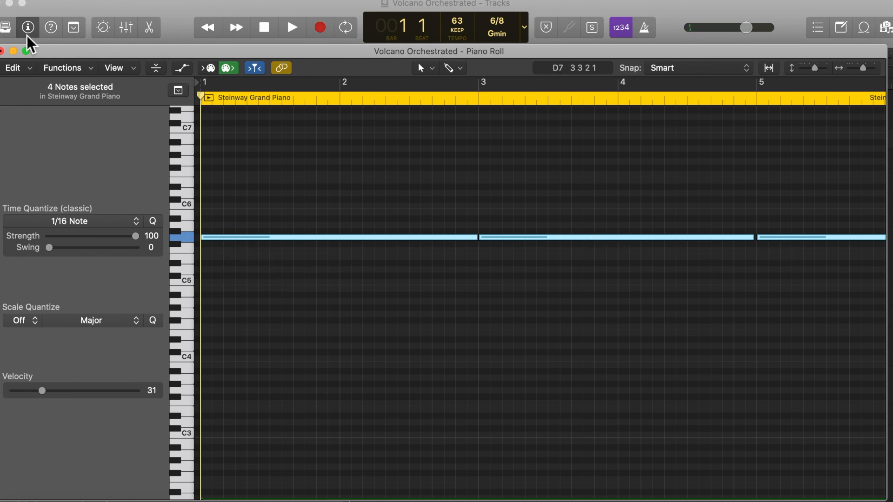
click(3, 50)
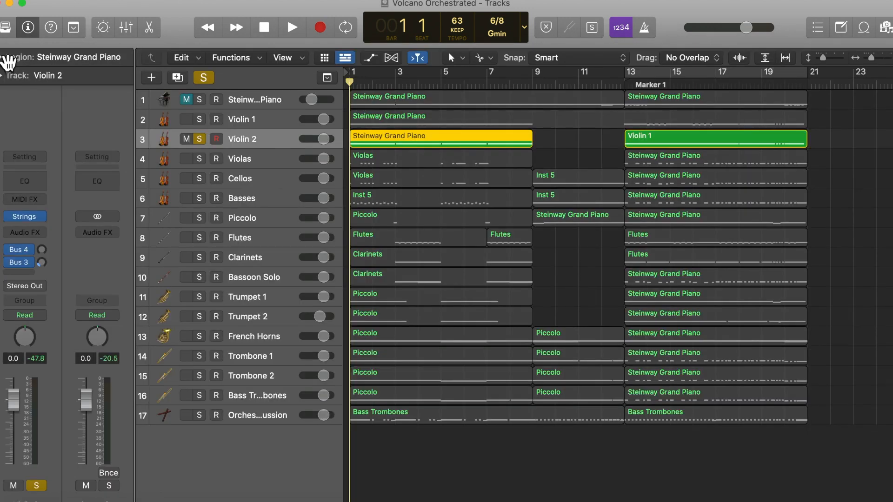
Solo Violin 1 together with Violin 2 and play their opening bars
click(261, 123)
click(203, 124)
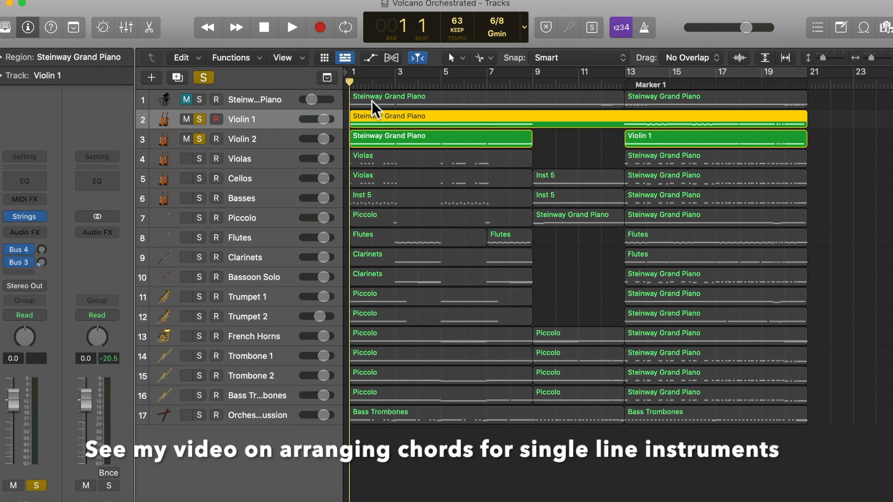
key(space)
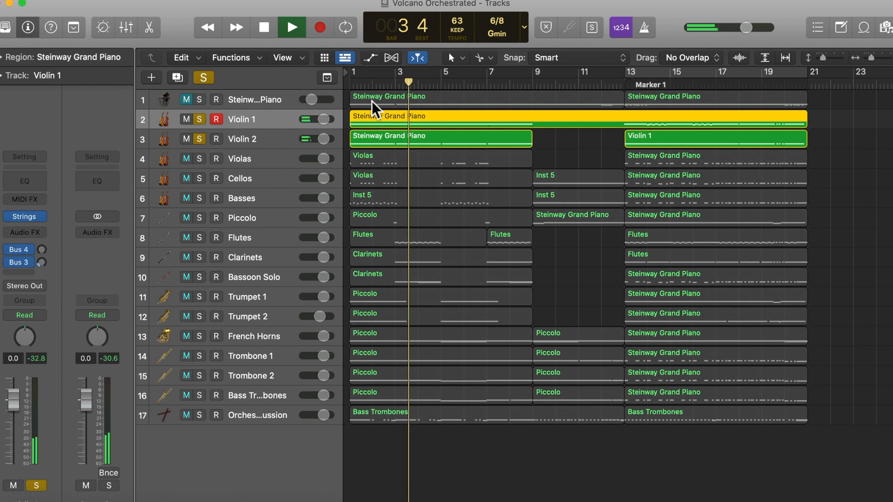
key(space)
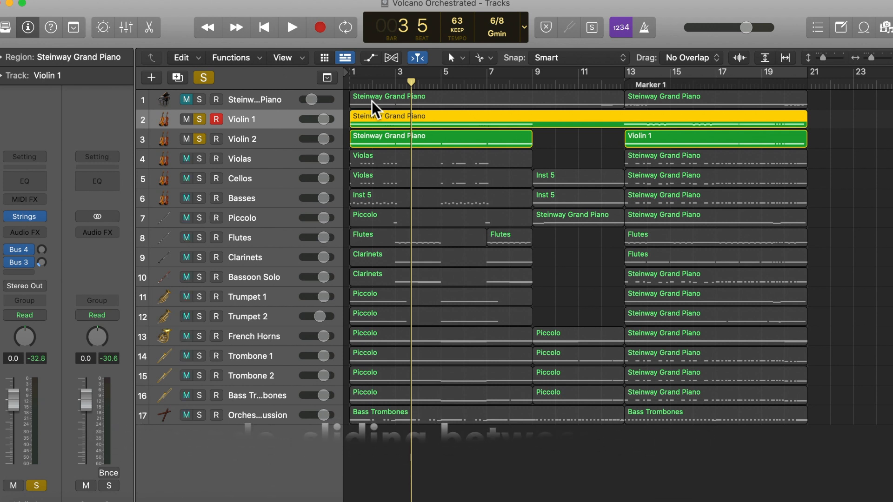
Unsolo the violins, leave only the Basses track soloed, and play its opening bar from the start
drag(199, 120, 202, 199)
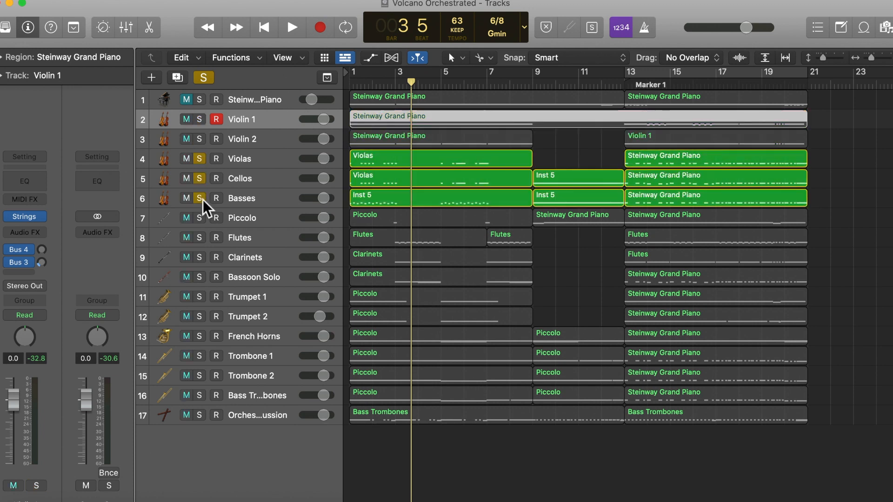
drag(199, 178, 202, 160)
key(Return)
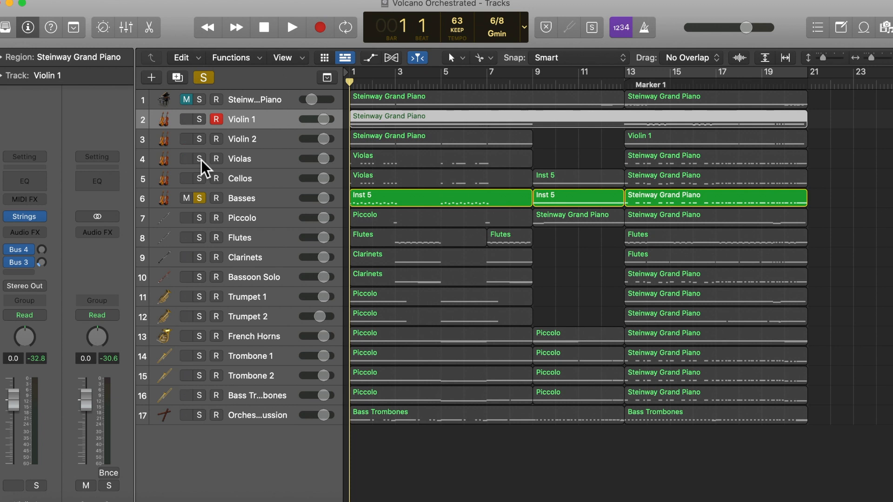
key(space)
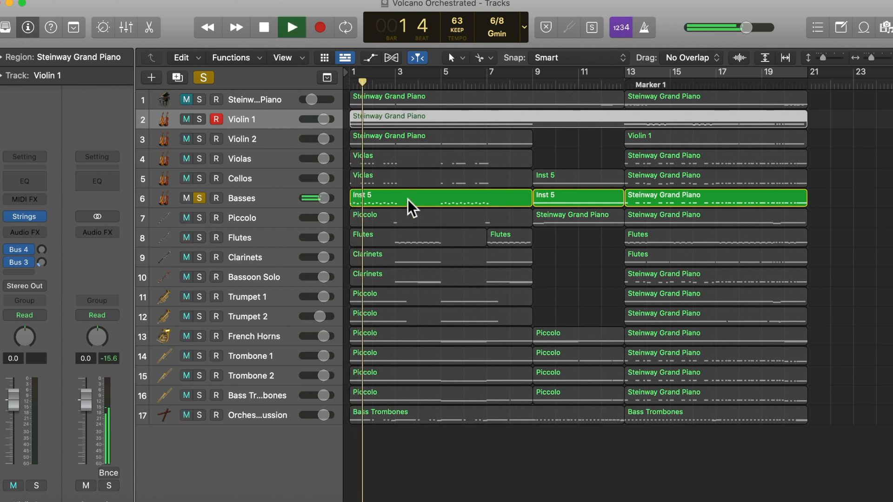
key(space)
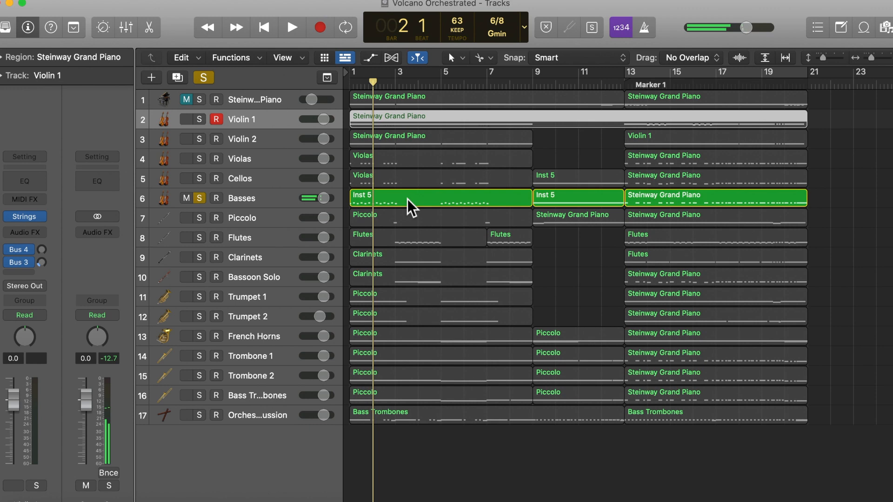
Open the first Basses region in the piano roll, audition its first three notes, and return the playhead to bar 1
click(409, 207)
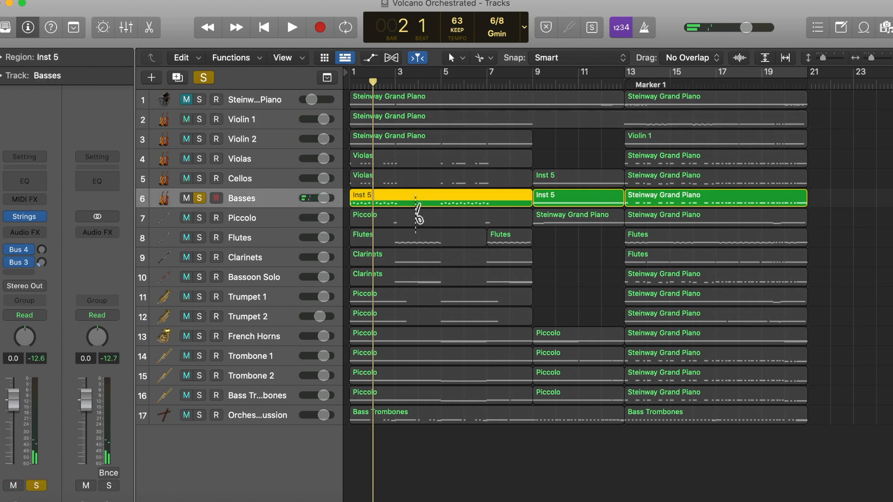
key(super+4)
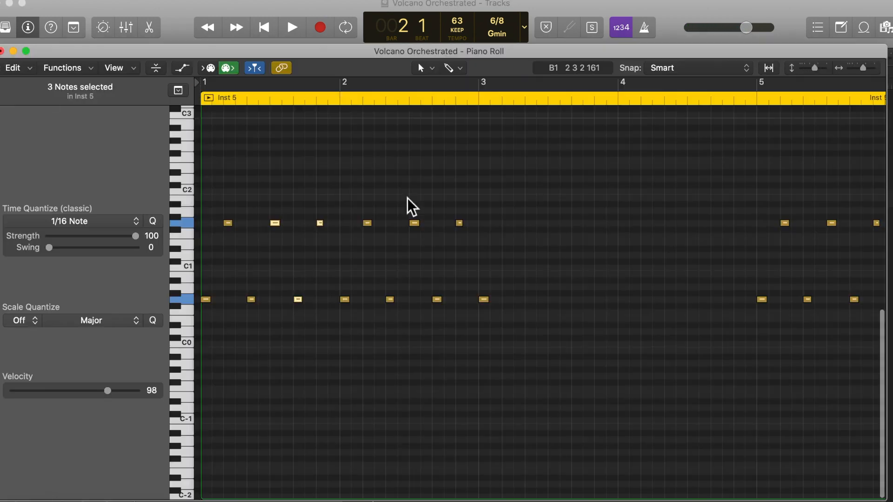
scroll(342, 237, right, 1)
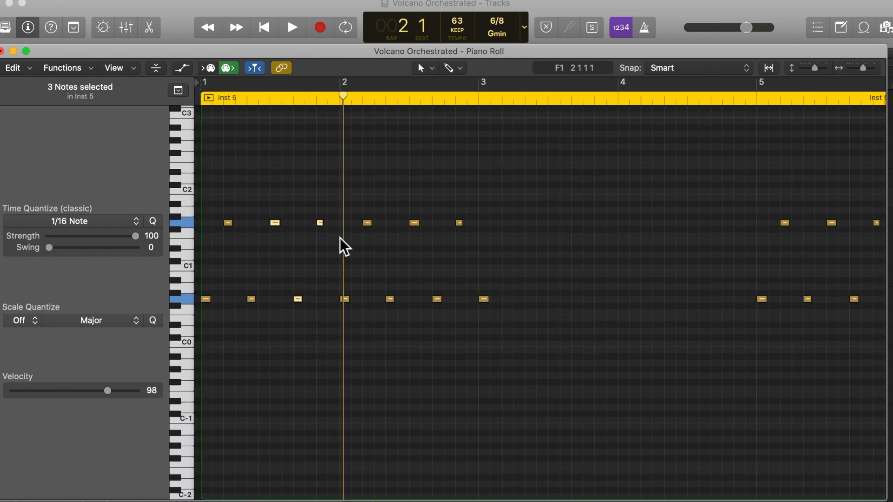
click(207, 300)
click(228, 223)
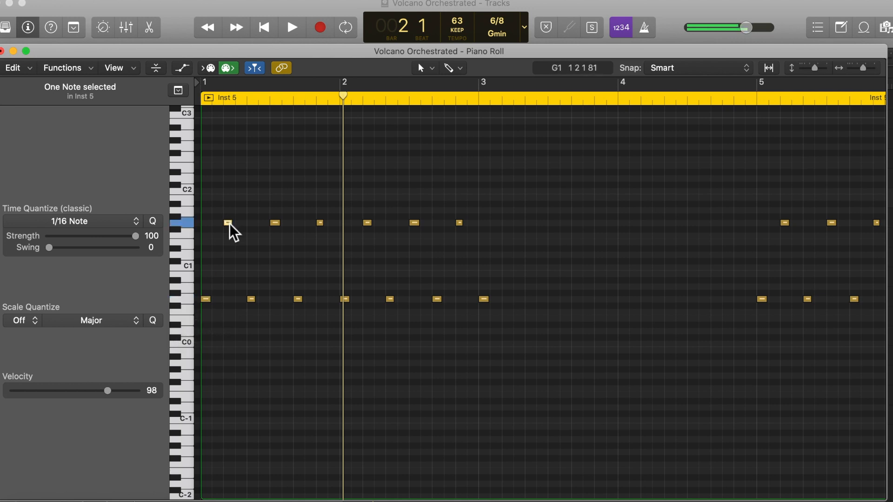
click(252, 300)
key(Return)
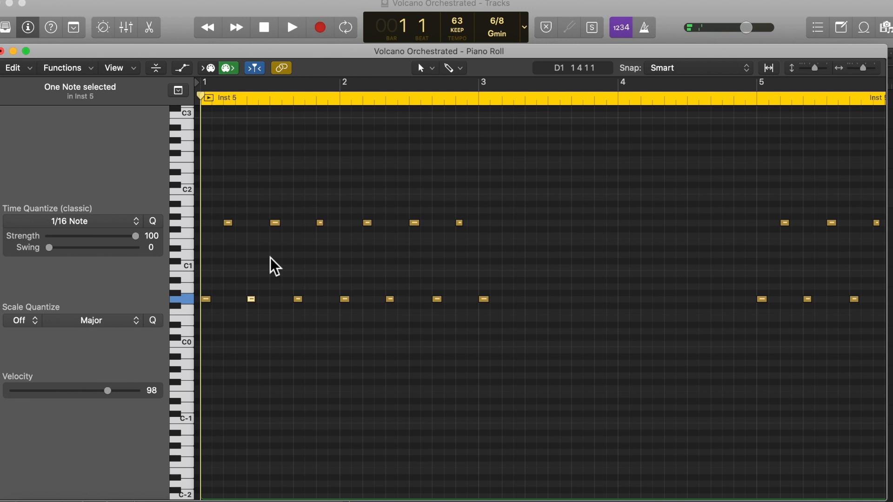
Play the opening two bars of the first Basses region and close the piano roll
key(space)
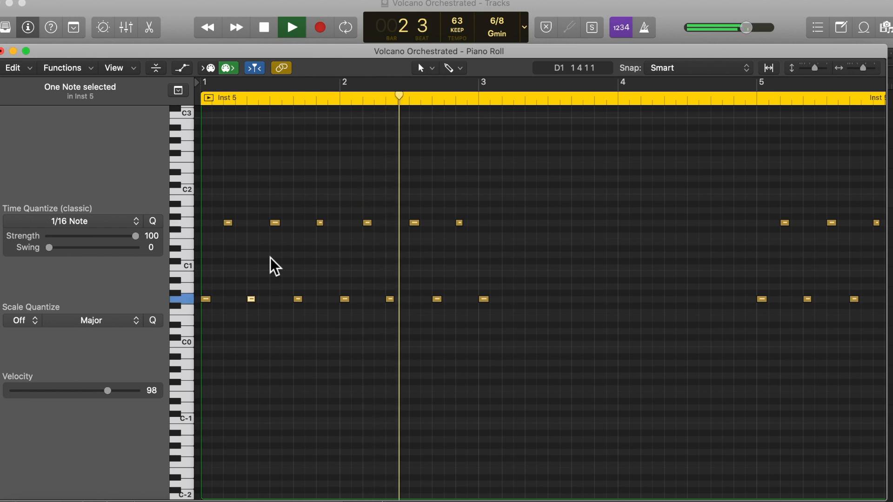
key(space)
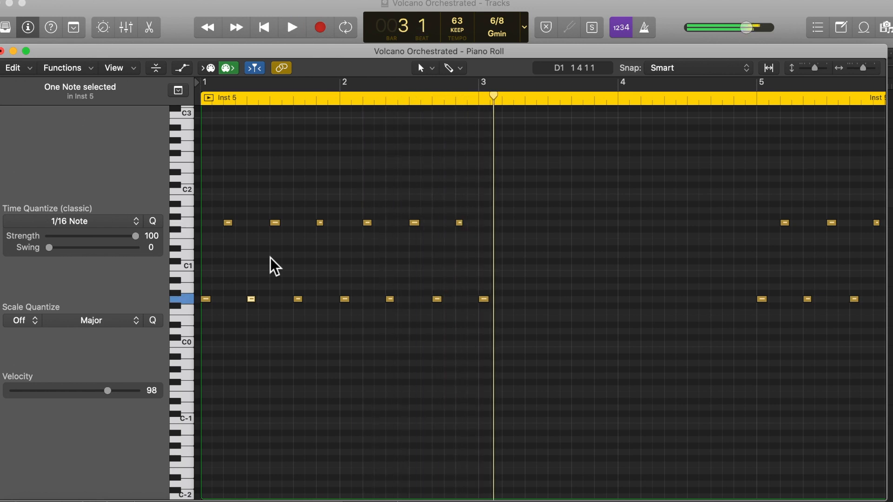
click(2, 51)
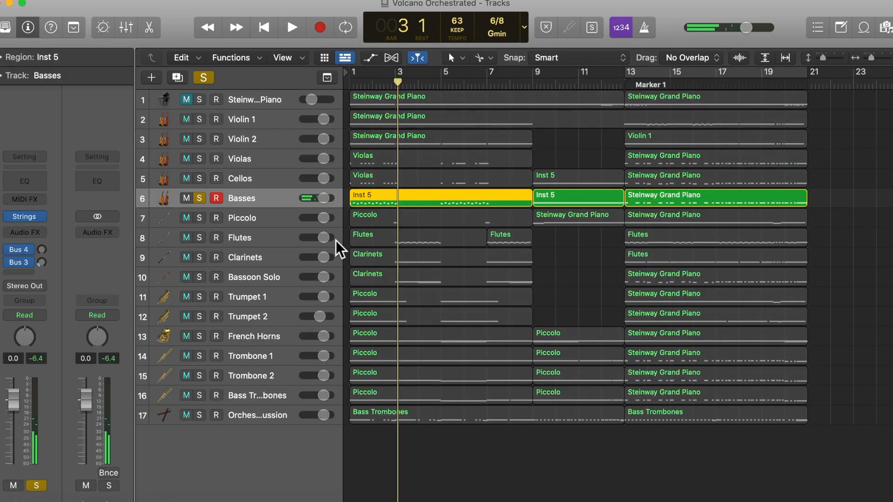
Solo the Violas alongside the Basses and open the first Violas region in the piano roll to audition its first note
click(258, 162)
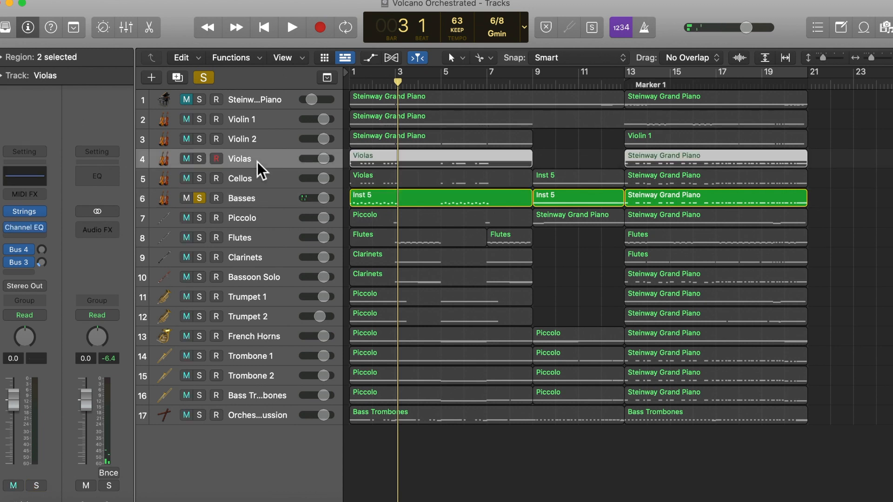
click(199, 159)
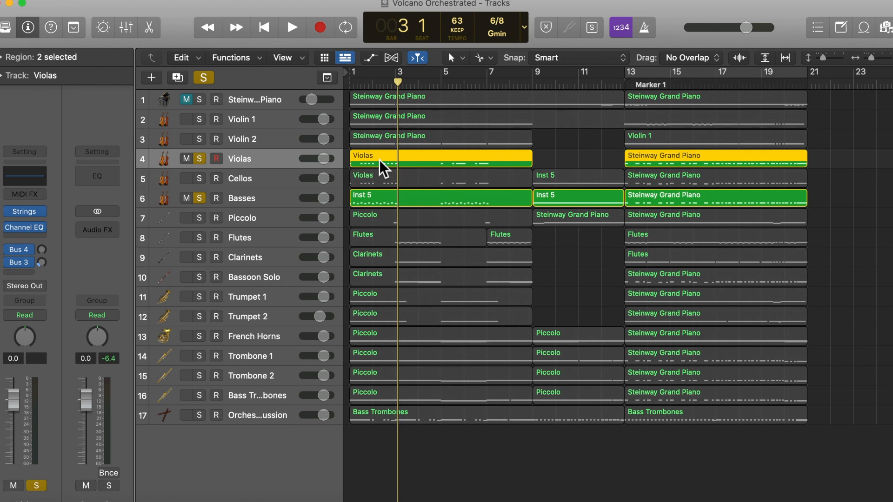
double_click(380, 167)
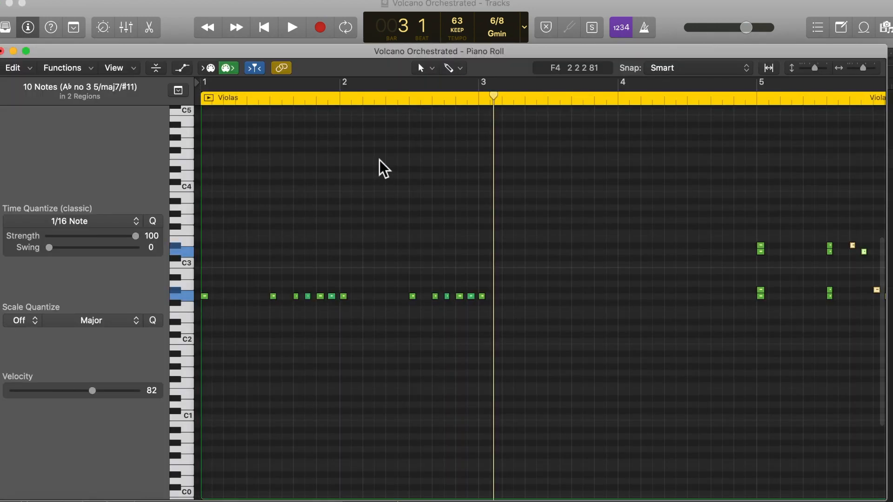
scroll(313, 257, down, 1)
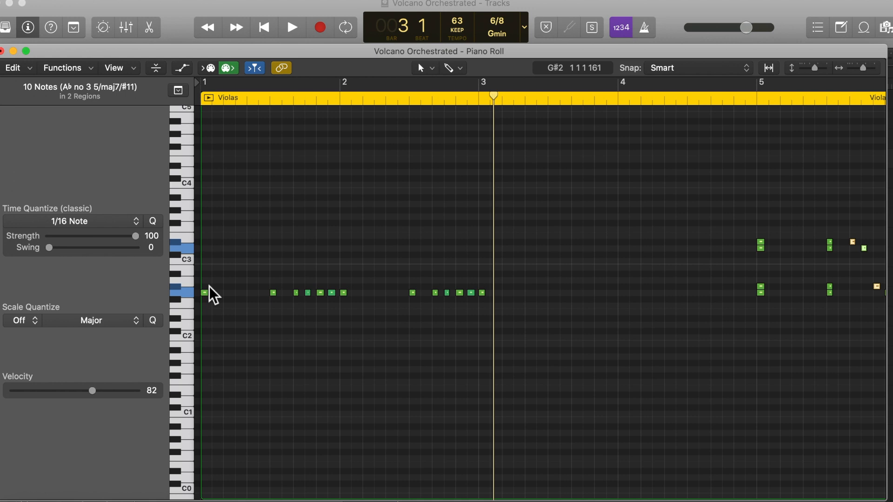
click(205, 294)
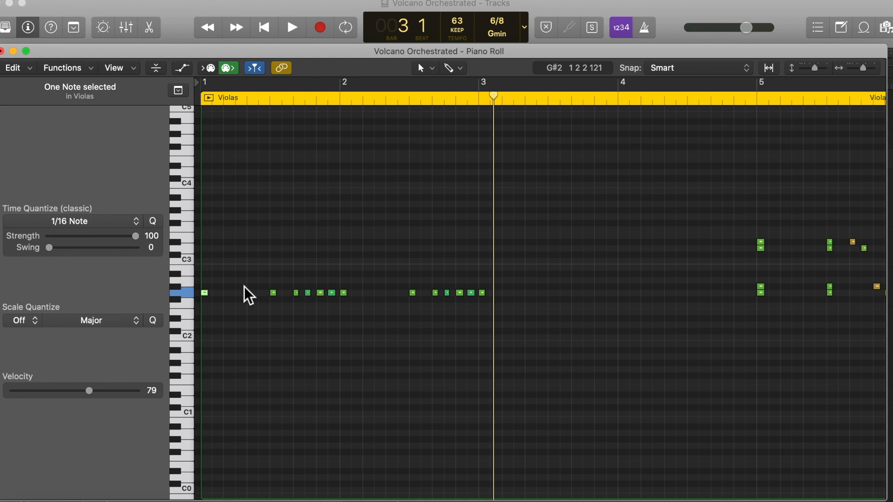
Play the opening two bars of the soloed Violas and Basses from bar 1
key(Return)
key(space)
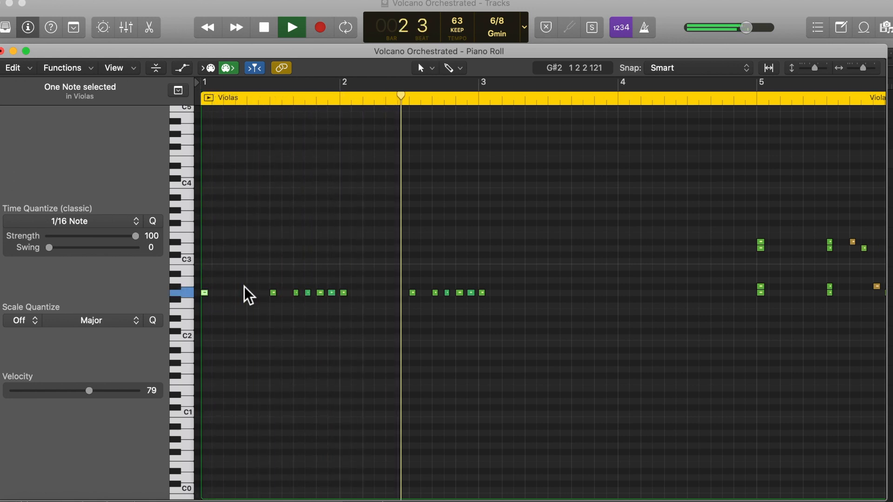
key(space)
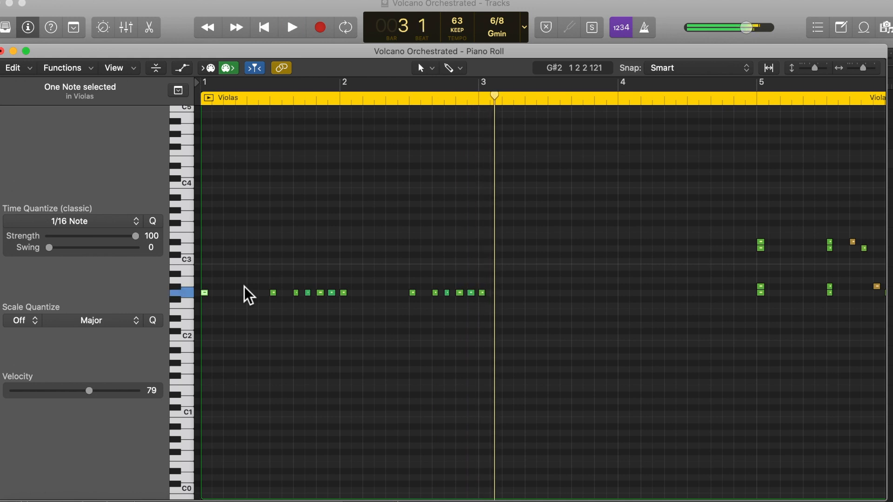
Place the playhead just before bar 5 and audition the stacked Violas notes on that bar's first beat one by one
scroll(550, 269, right, 5)
click(444, 107)
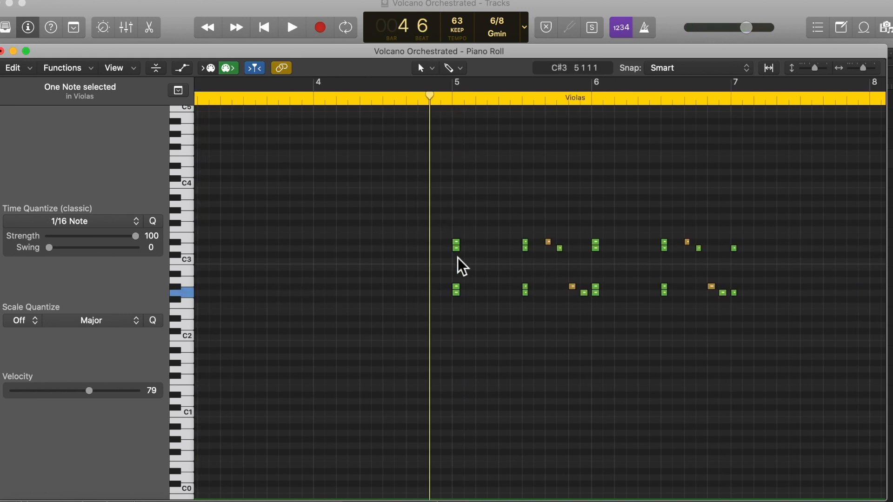
scroll(461, 289, left, 1)
scroll(462, 291, left, 2)
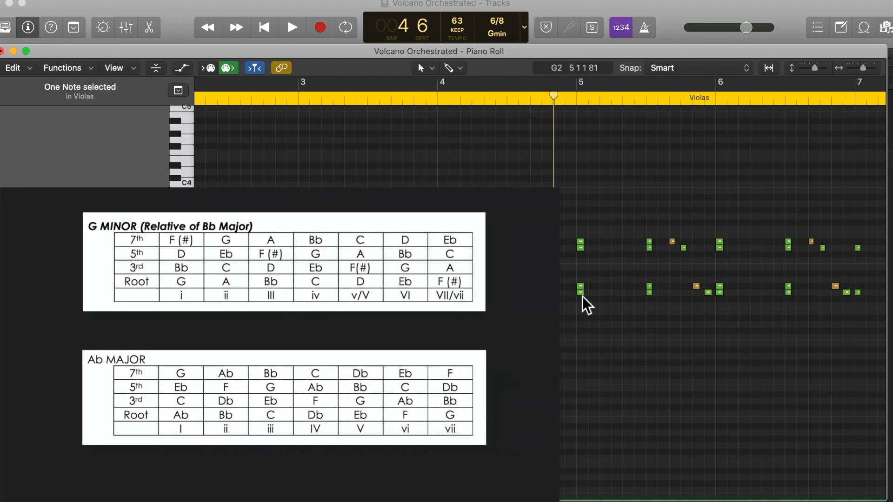
mouse_move(583, 296)
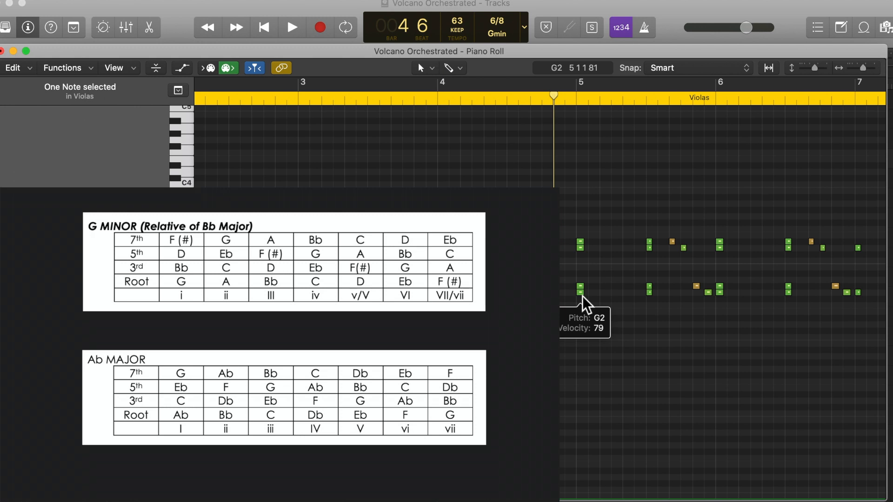
click(583, 296)
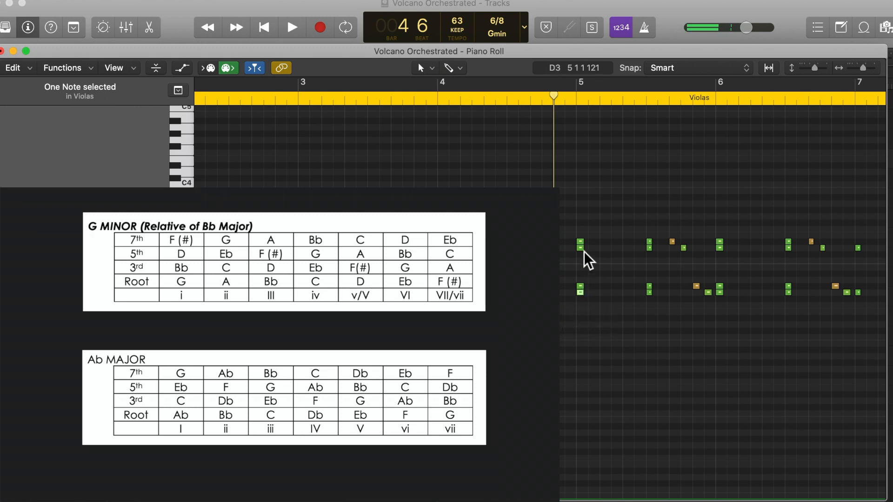
click(584, 288)
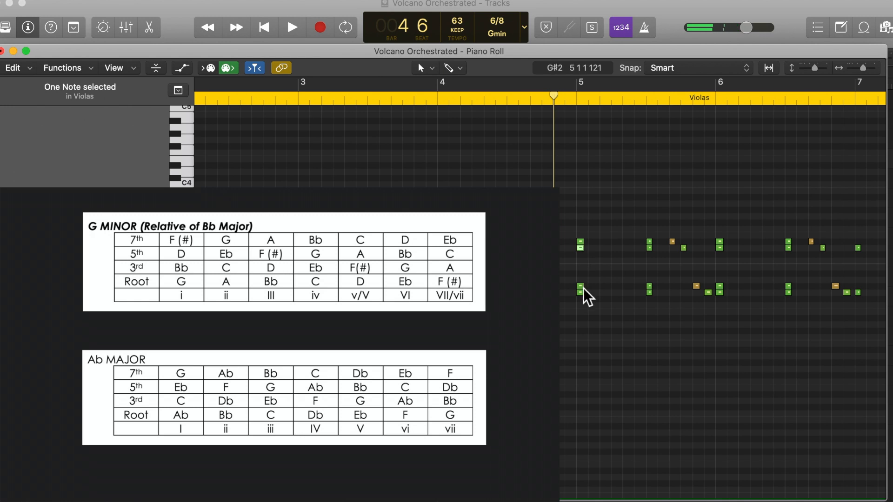
mouse_move(584, 289)
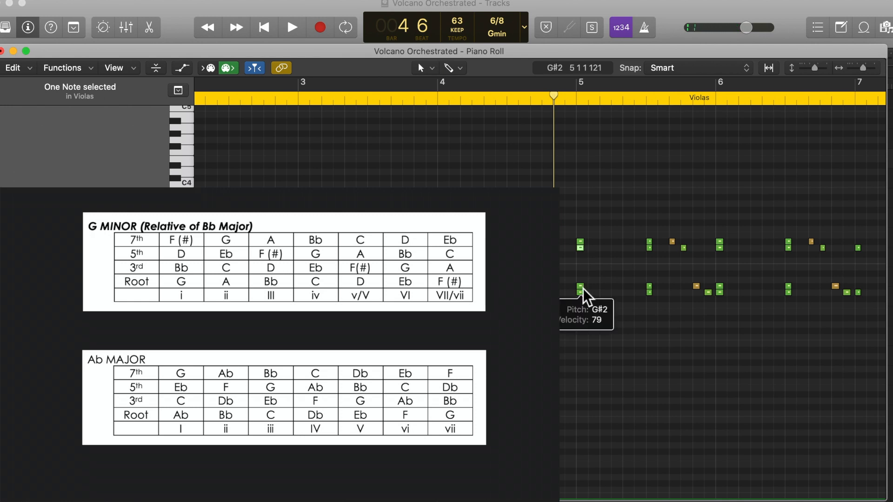
click(582, 245)
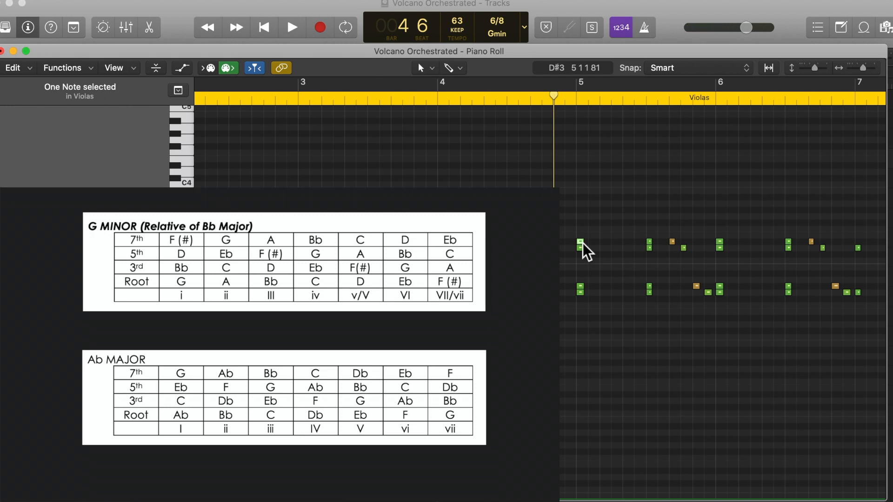
Audition the single Violas notes that follow the second chord in bar 5, down to the G2 before bar 6
scroll(678, 275, right, 5)
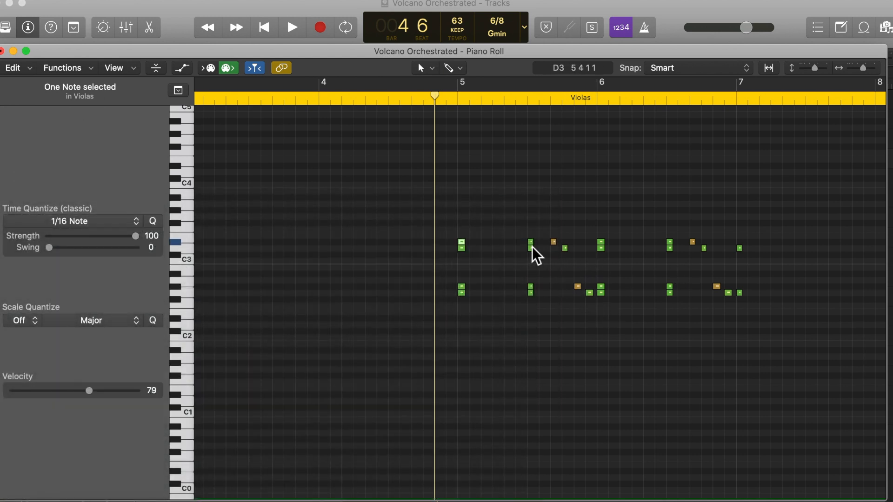
click(560, 249)
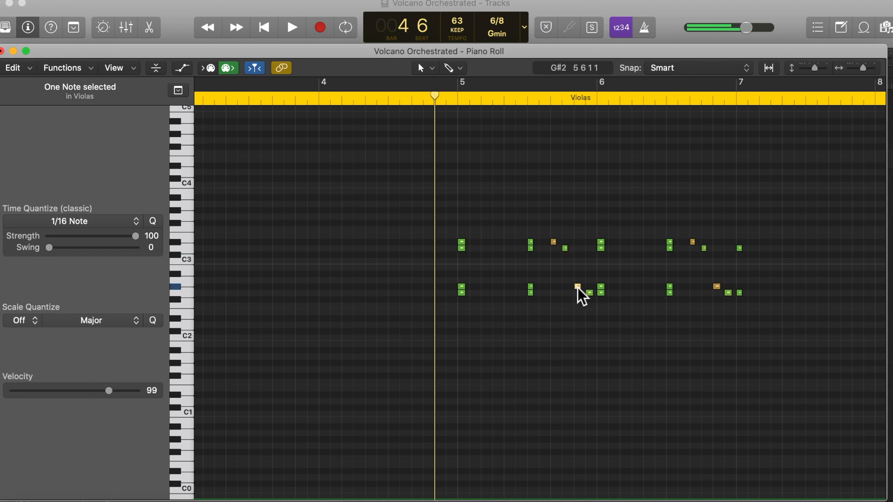
click(590, 293)
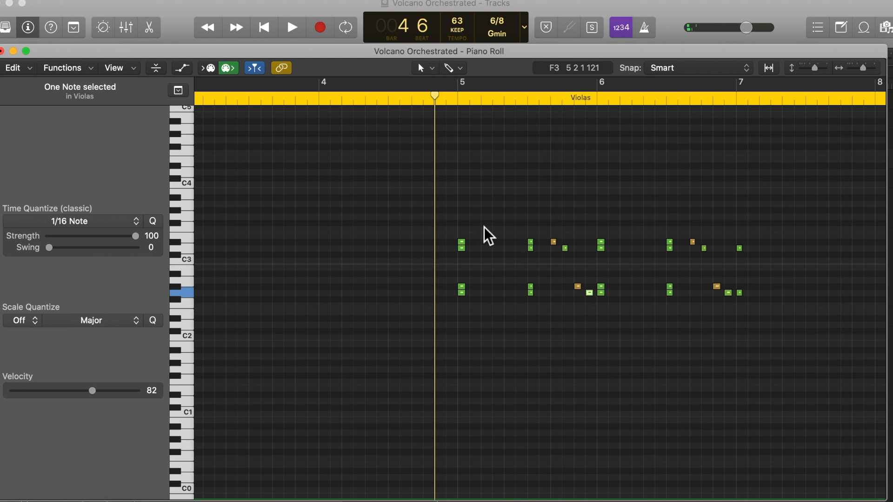
Play the Violas and Basses from just before bar 5 into bar 7 and close the piano roll
key(space)
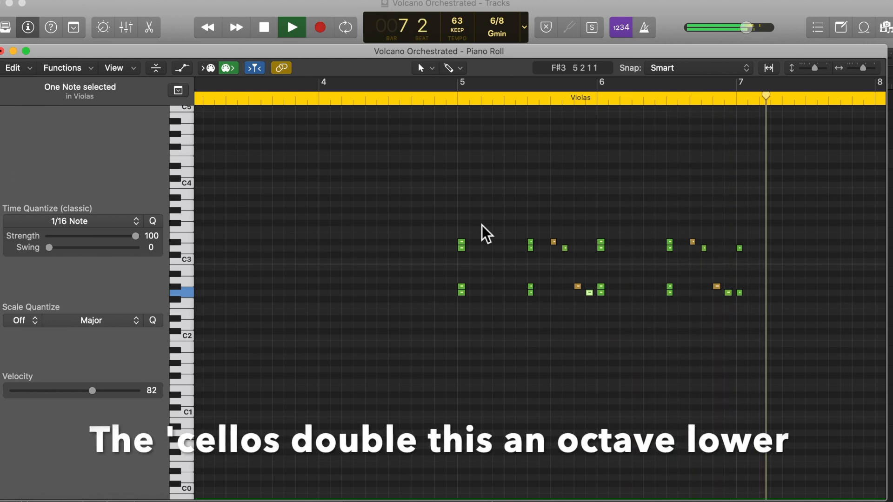
key(space)
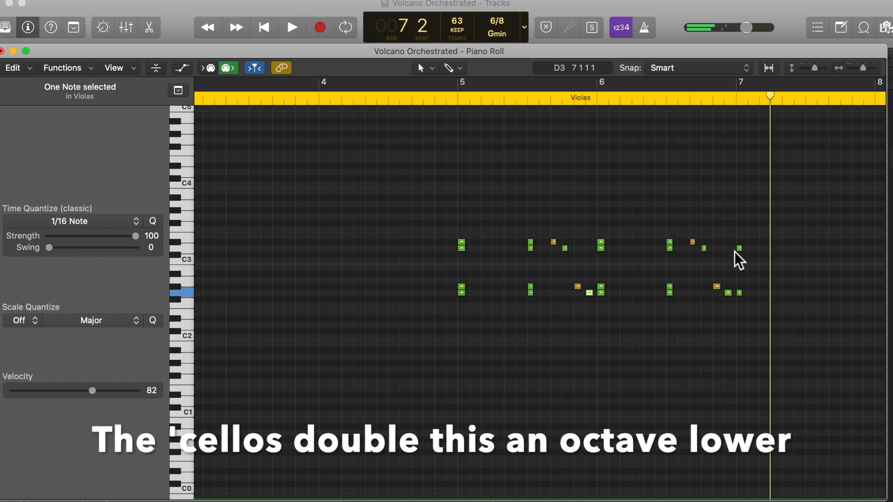
click(3, 51)
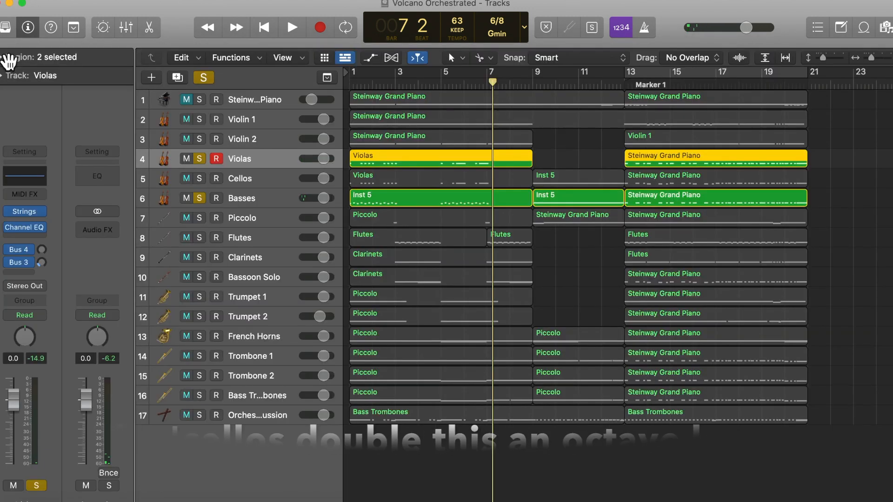
Add the Cellos and Piccolo tracks to the soloed Violas and Basses
click(201, 180)
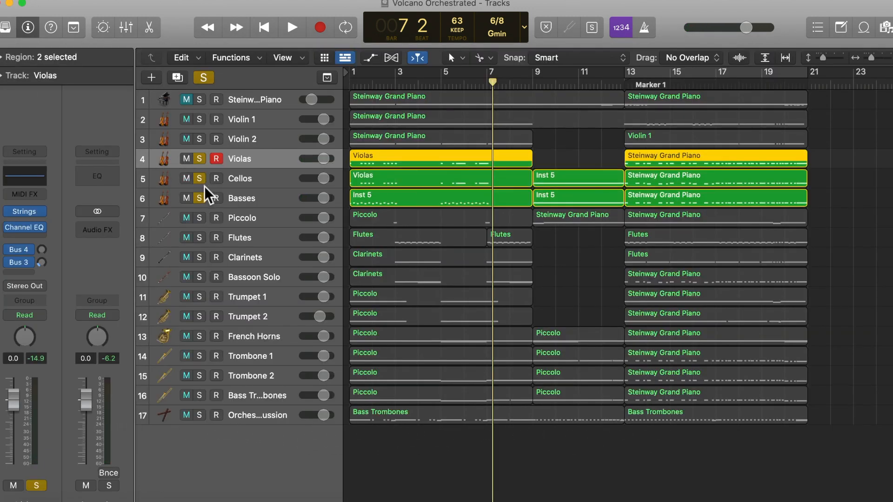
click(198, 220)
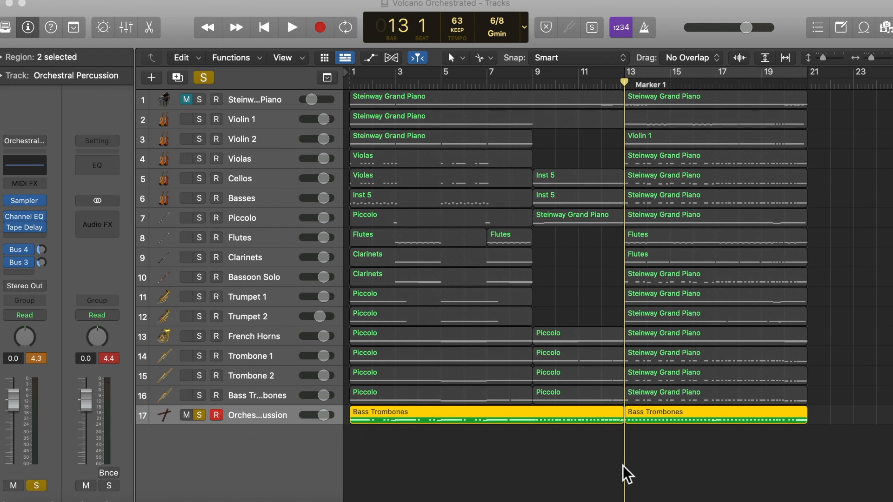
Deselect the Orchestral Percussion regions and play the soloed percussion from bar 13 into bar 15
click(624, 470)
key(space)
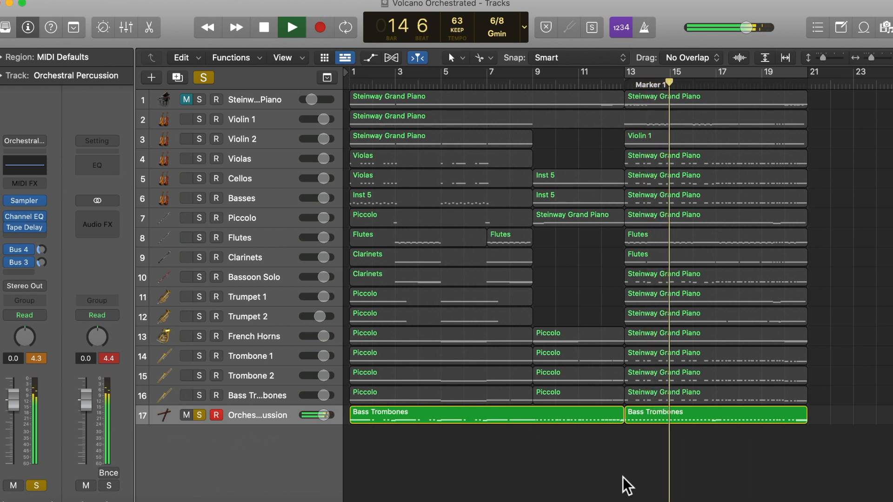
key(space)
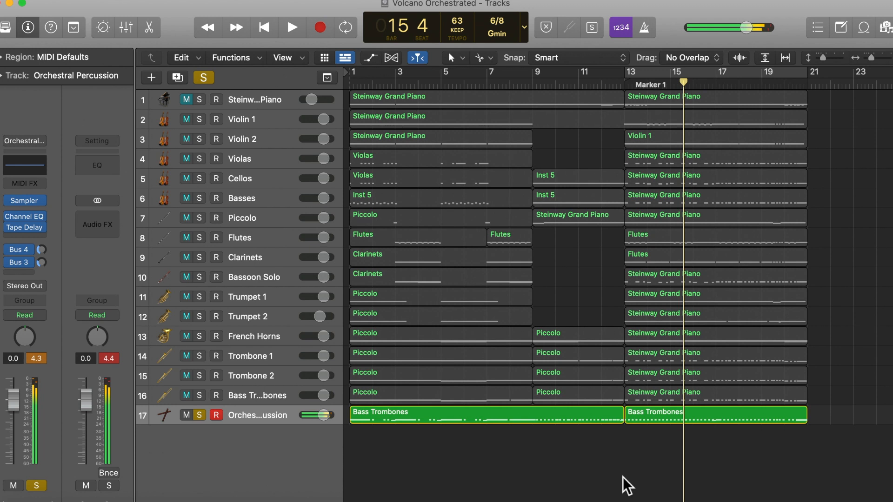
Return the playhead to bar 1 and play the opening bars of the soloed Orchestral Percussion
key(Return)
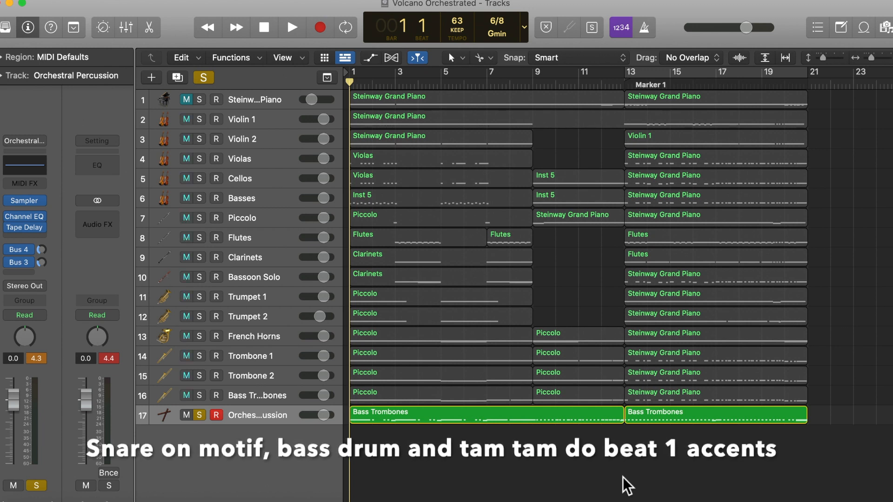
key(space)
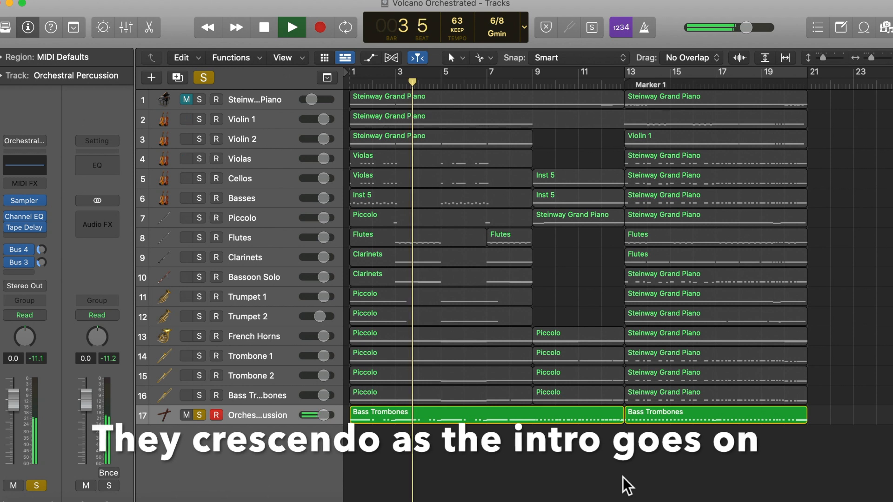
key(space)
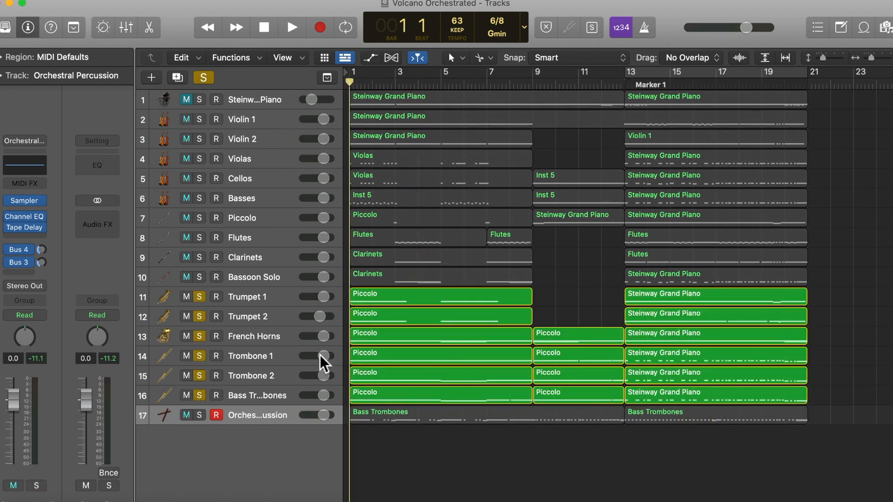
Play the soloed trumpets, French horns and trombones from bar 1 through bar 12, pausing at the end of bars 4 and 8
key(space)
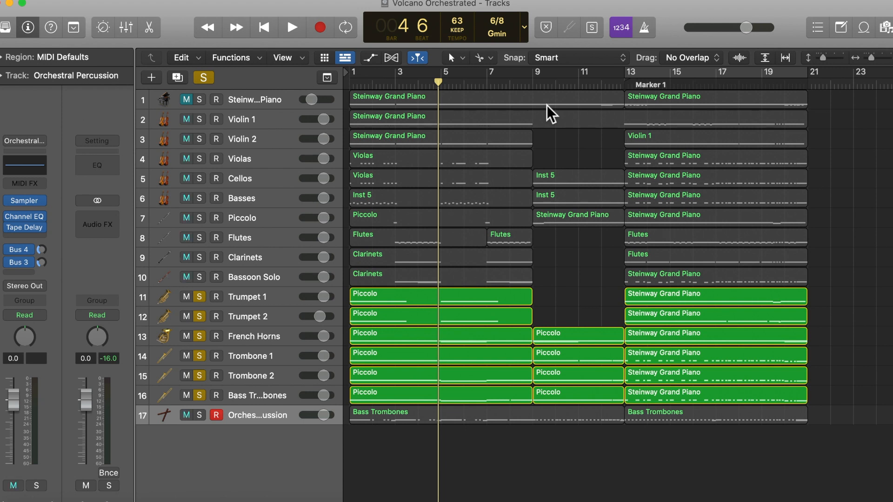
key(space)
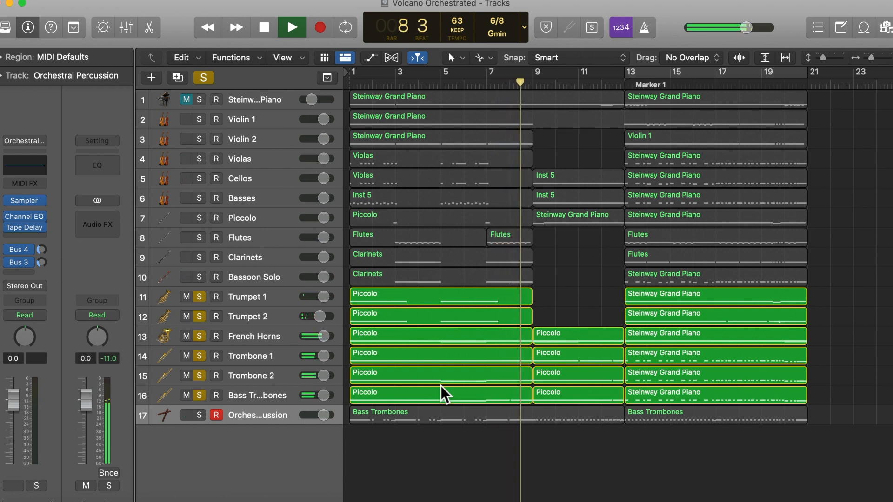
key(space)
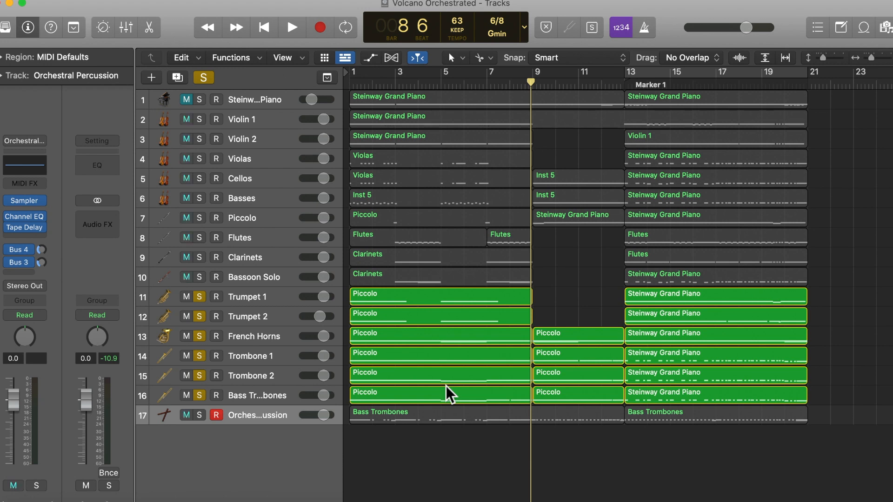
key(space)
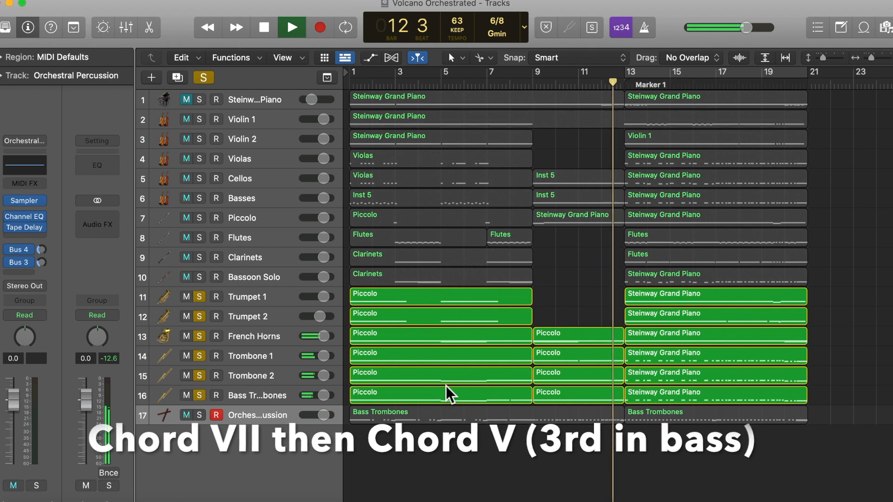
key(space)
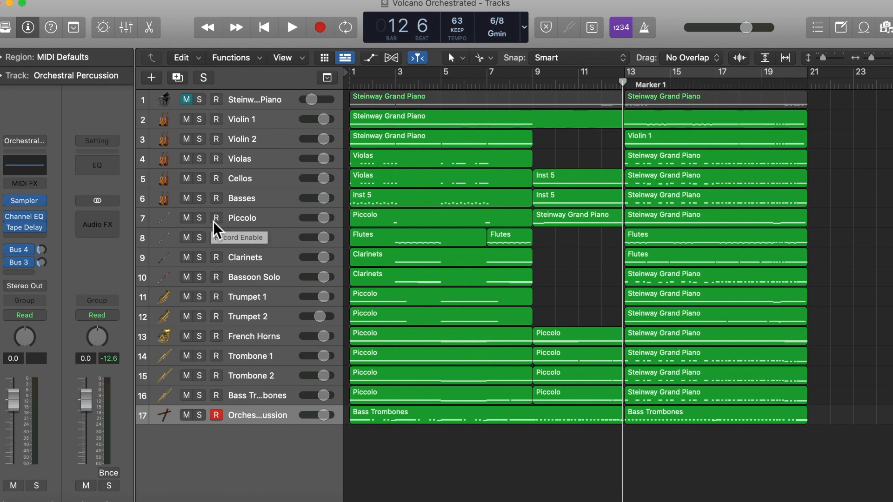
Solo the Piccolo track and play it from the end of bar 2 into bar 3
drag(200, 217, 201, 279)
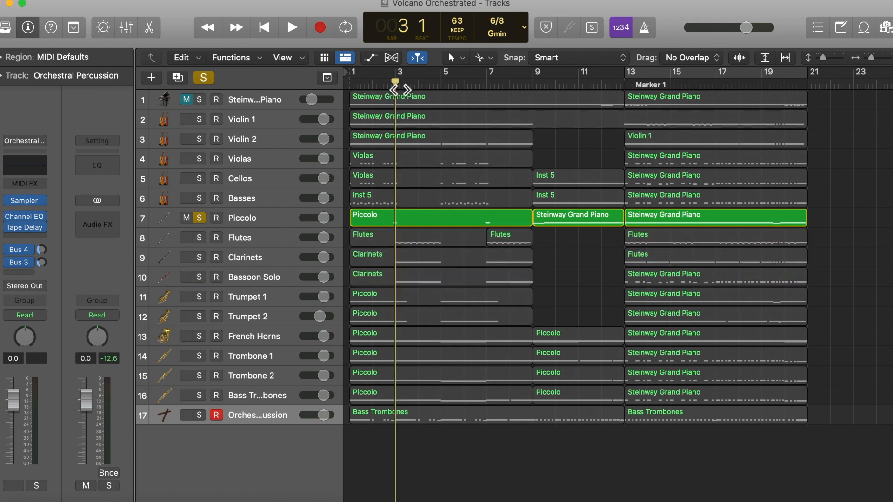
drag(401, 87, 395, 92)
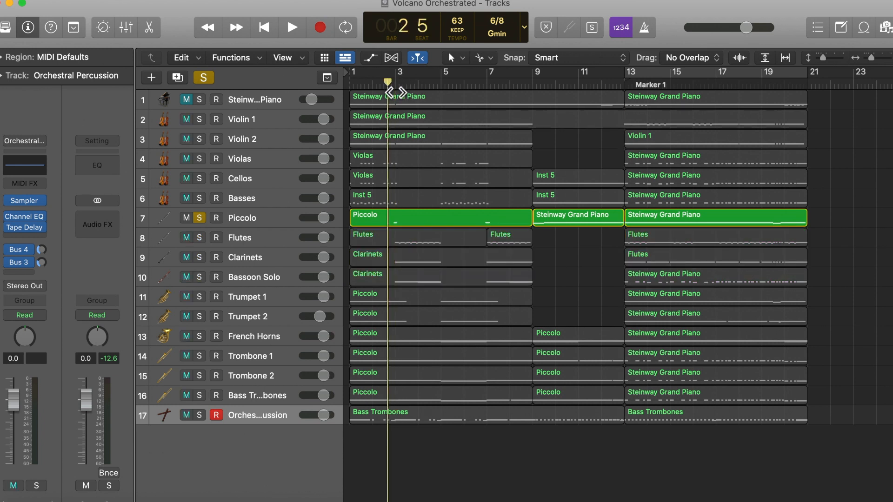
key(space)
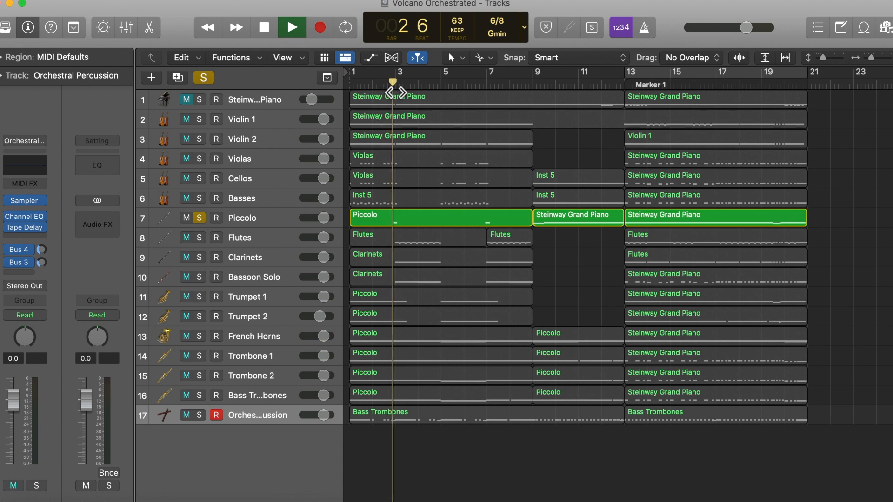
key(space)
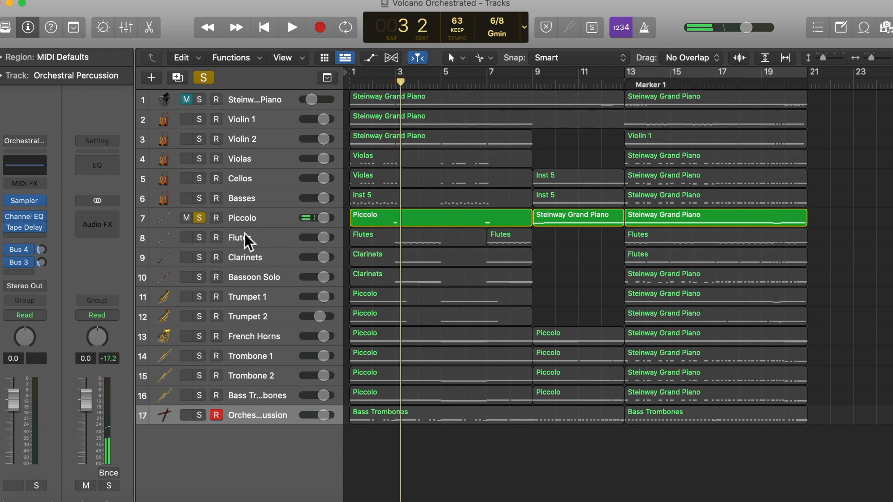
Add the Flutes track to the soloed Piccolo and play both from bar 3 to the end of bar 4
click(200, 239)
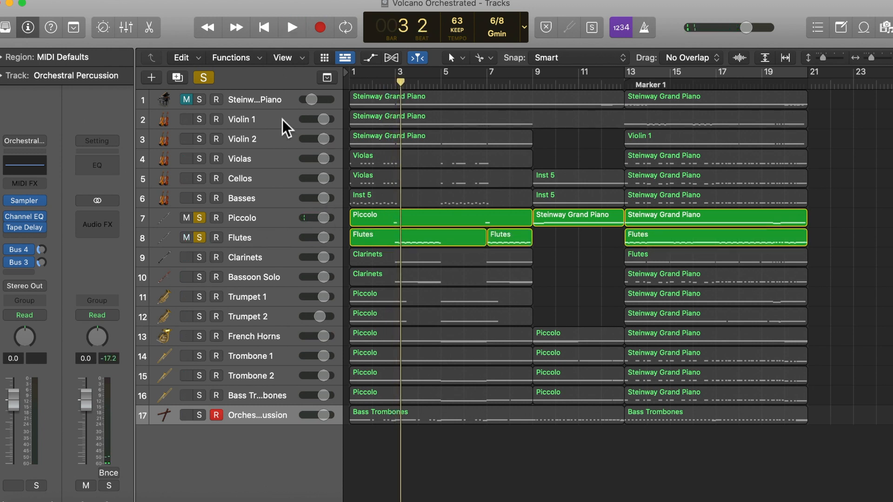
click(376, 87)
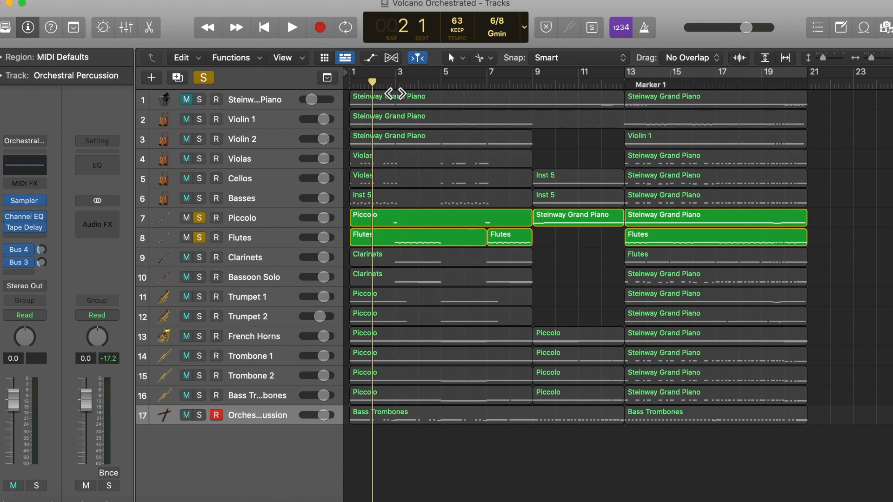
click(398, 90)
key(space)
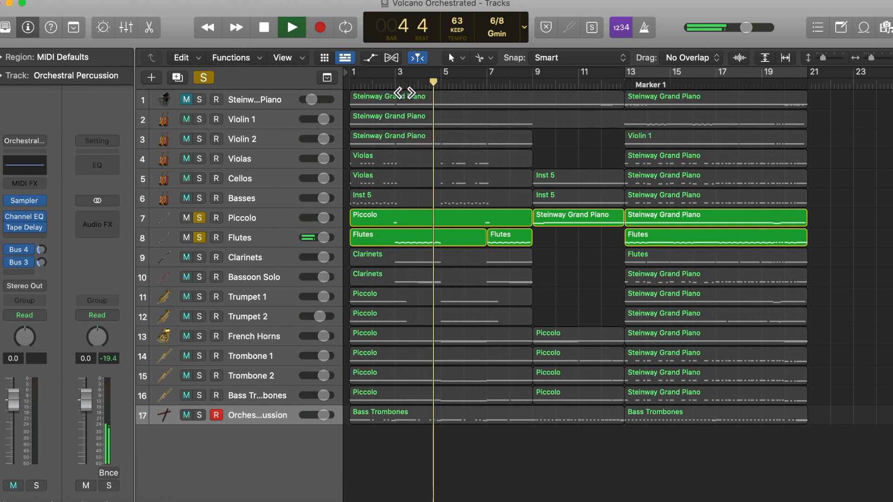
key(space)
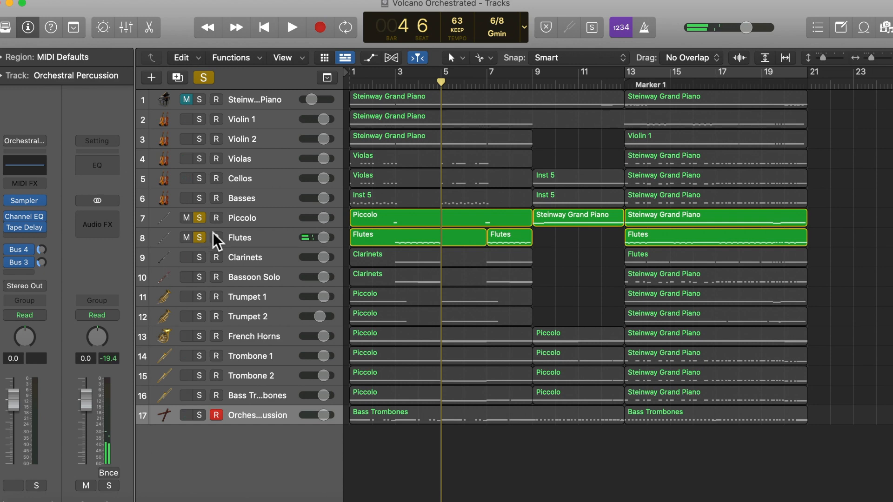
Switch the solo from Piccolo and Flutes to Clarinets and Bassoon Solo, and play them from bar 3 through most of bar 4
click(199, 217)
click(200, 238)
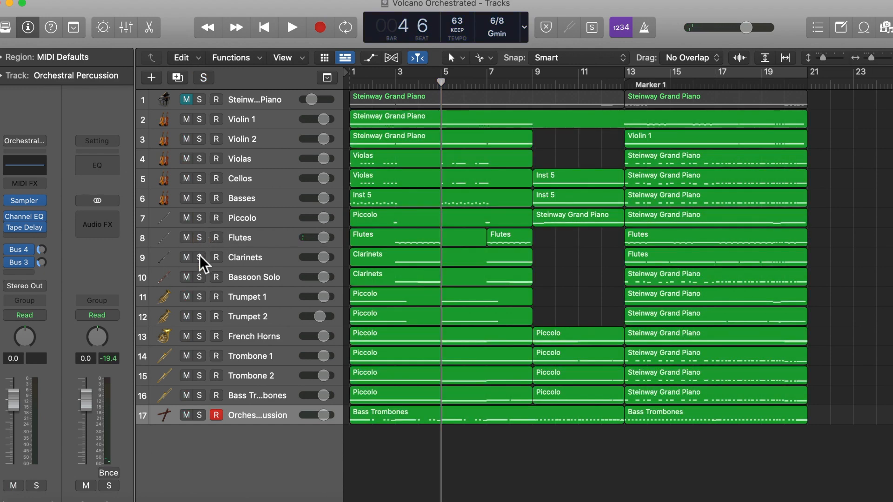
drag(199, 257, 200, 275)
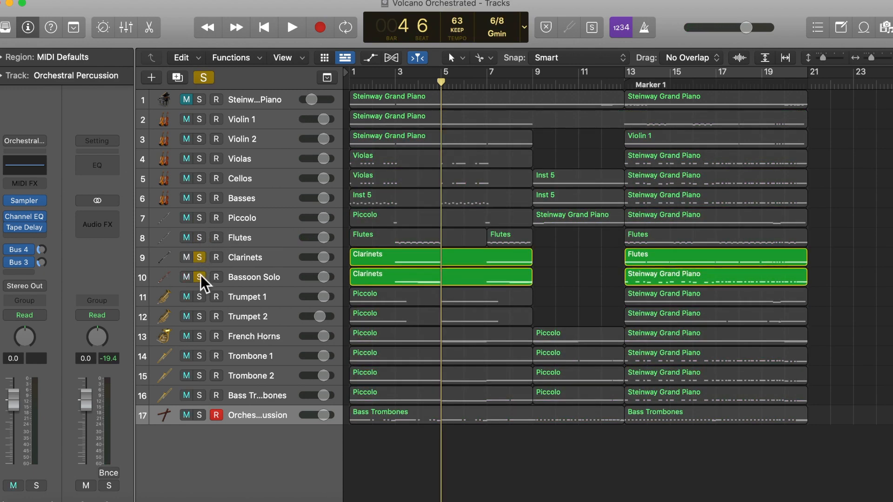
click(397, 77)
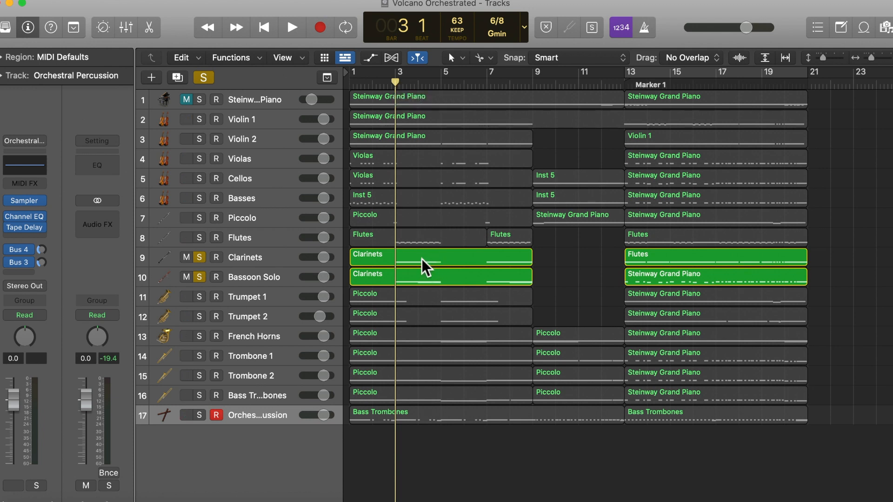
key(space)
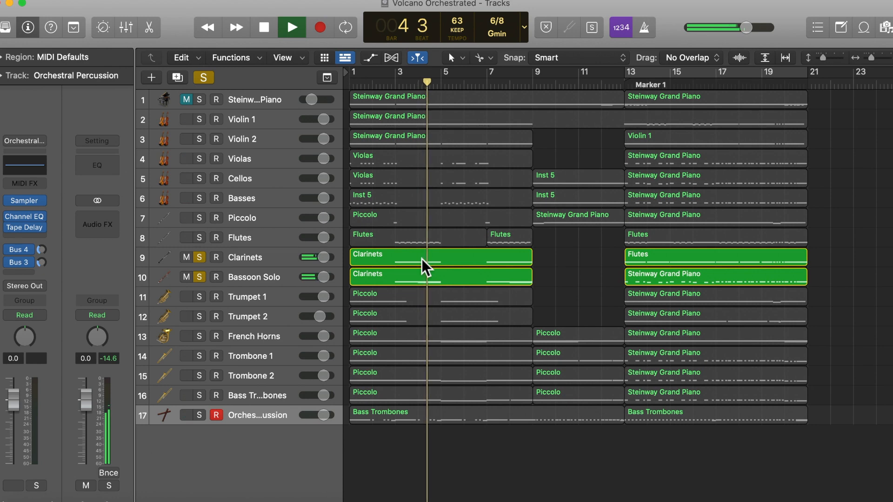
key(space)
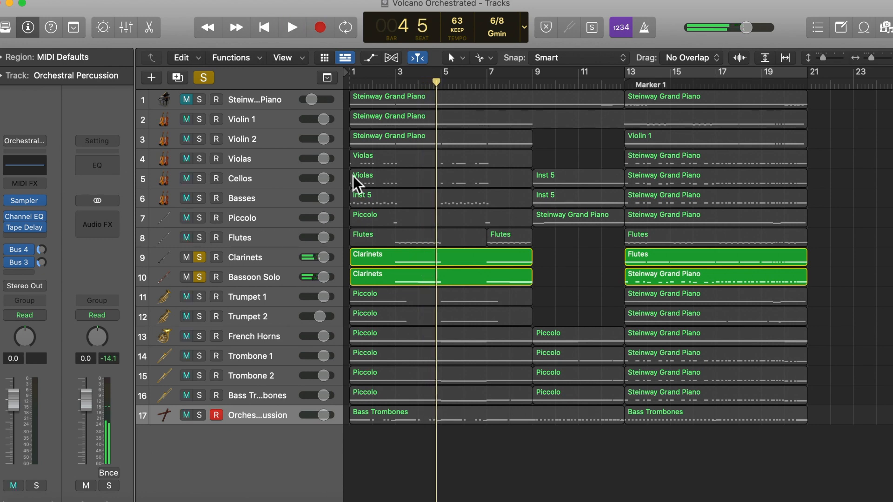
Solo all four woodwind tracks, Piccolo through Bassoon Solo, and play them together from bar 3
click(200, 258)
click(201, 275)
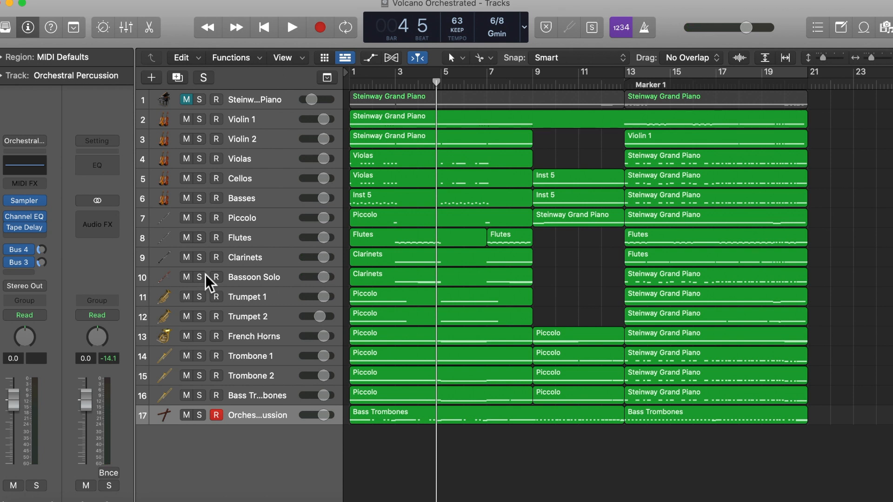
click(406, 86)
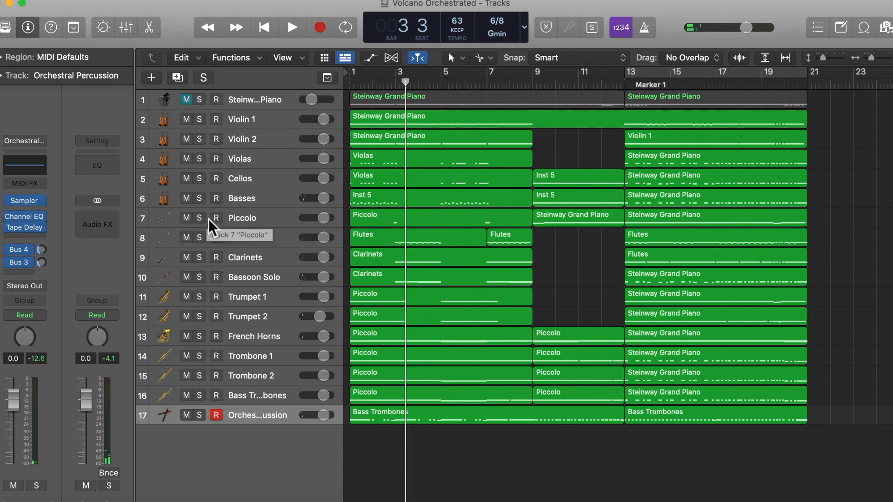
drag(200, 219, 200, 272)
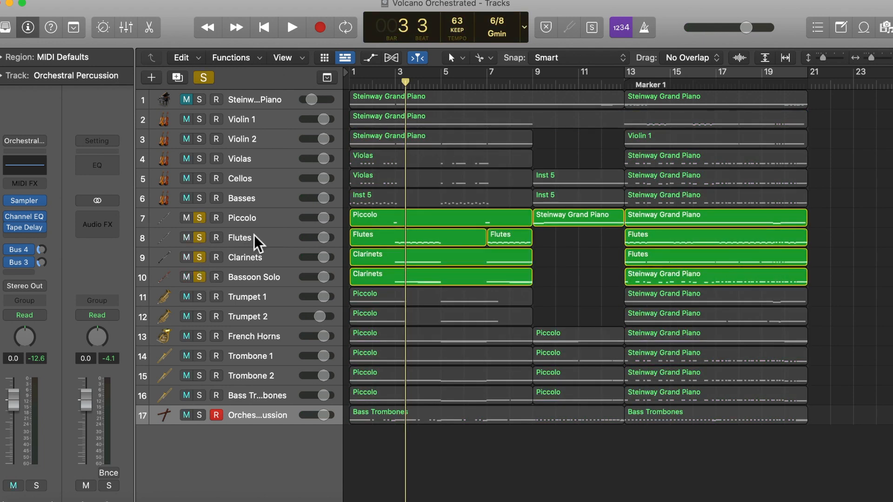
click(396, 86)
key(space)
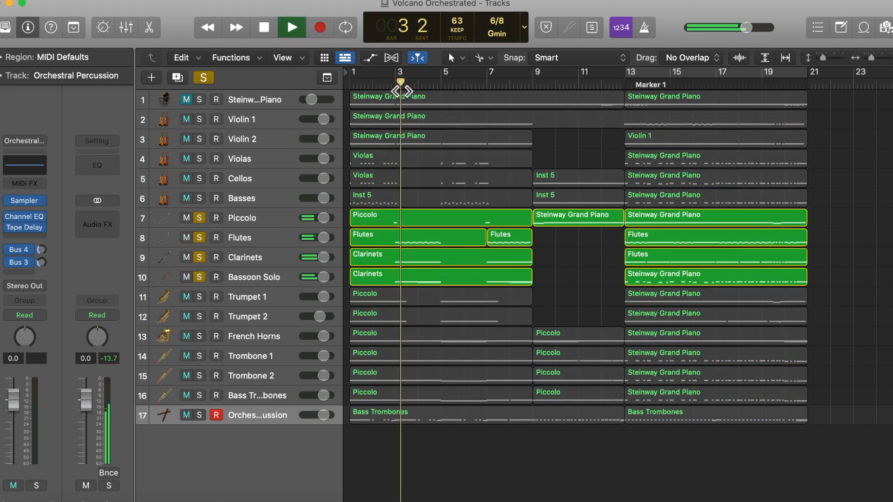
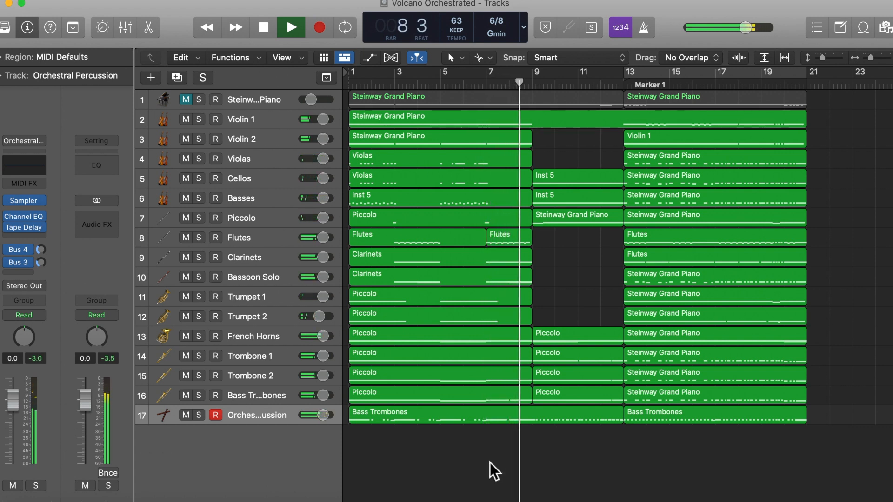
Play the full orchestration to the start of bar 9, pause, and continue through the end of bar 12
key(space)
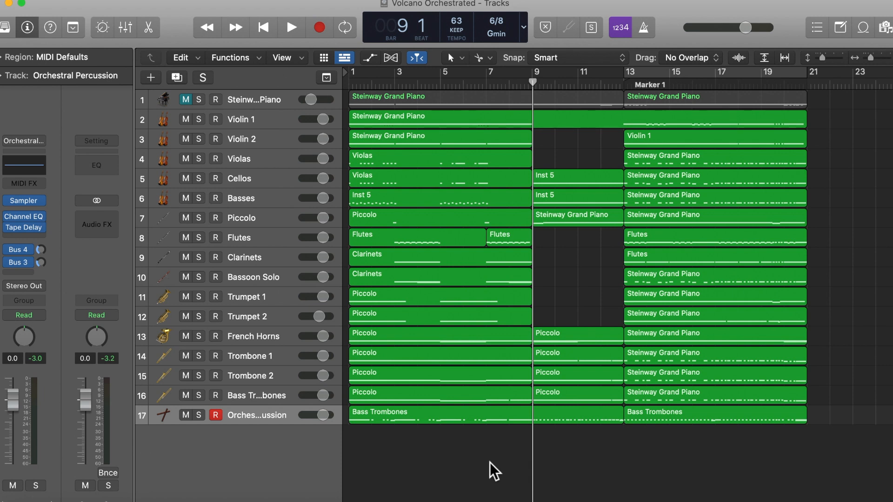
key(space)
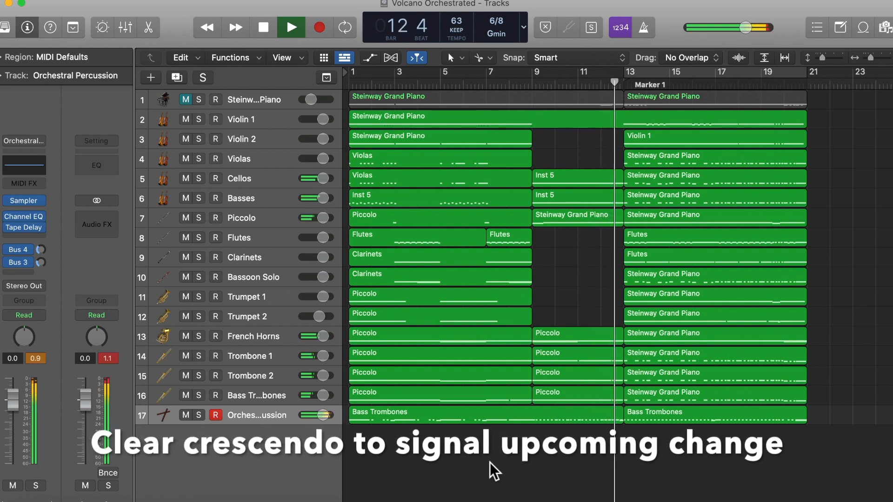
key(space)
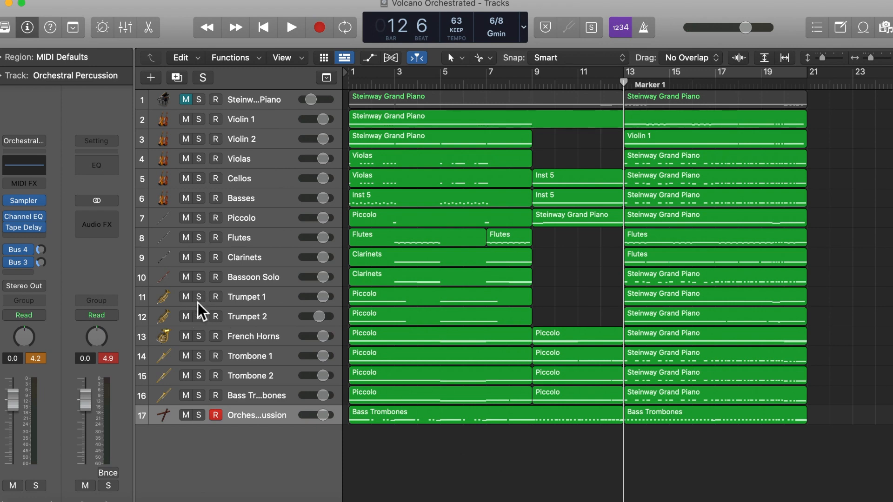
Solo Piccolo, Trumpet 1 and Trumpet 2, and play them together from bar 13 into bar 14
click(200, 218)
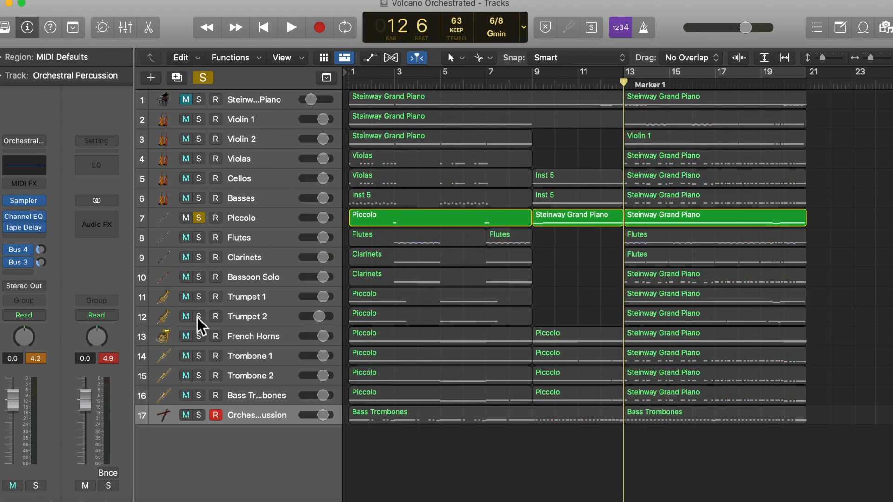
drag(202, 297, 200, 319)
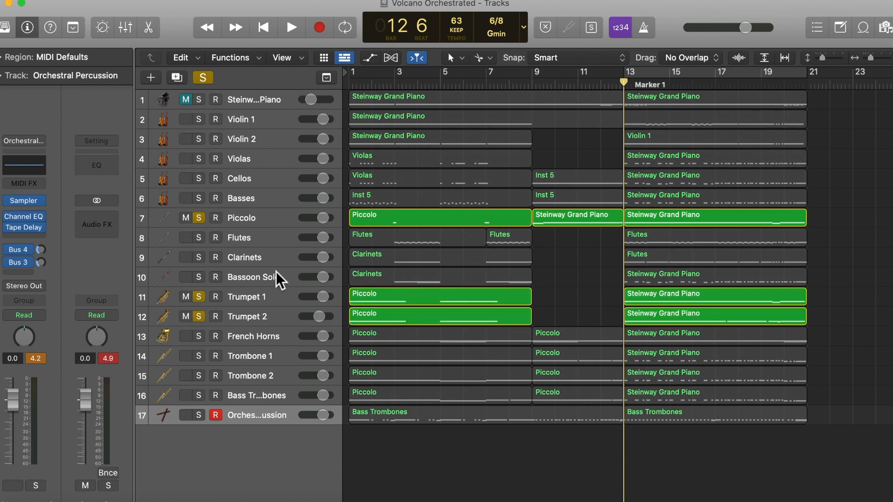
key(space)
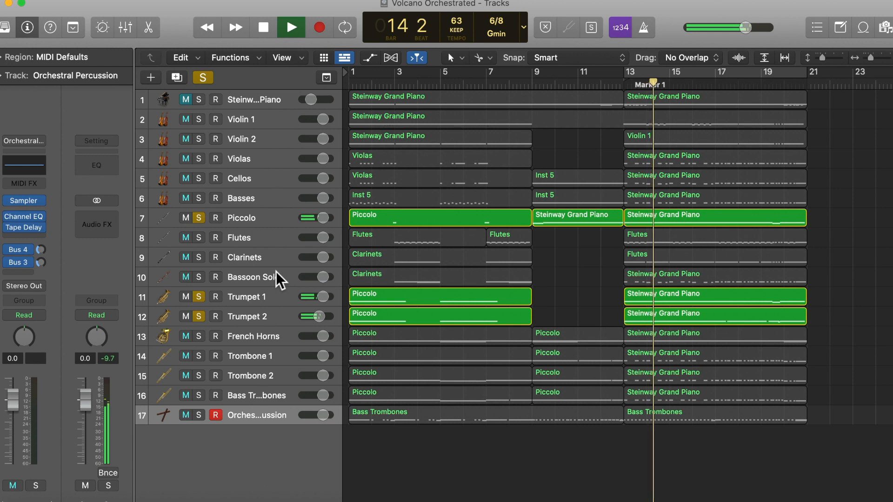
key(space)
Add French Horns to the soloed Piccolo and Trumpets, and play them from bar 13 into bar 14 and from bar 15 into bar 20
click(199, 336)
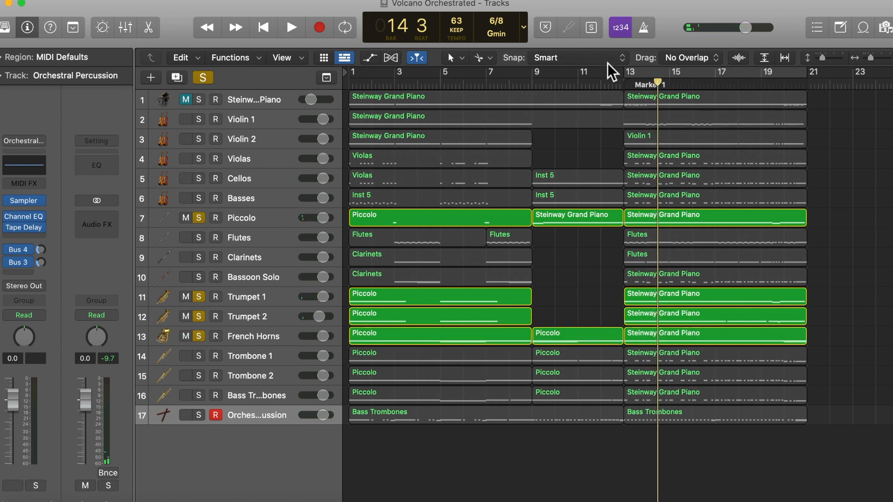
click(621, 88)
key(space)
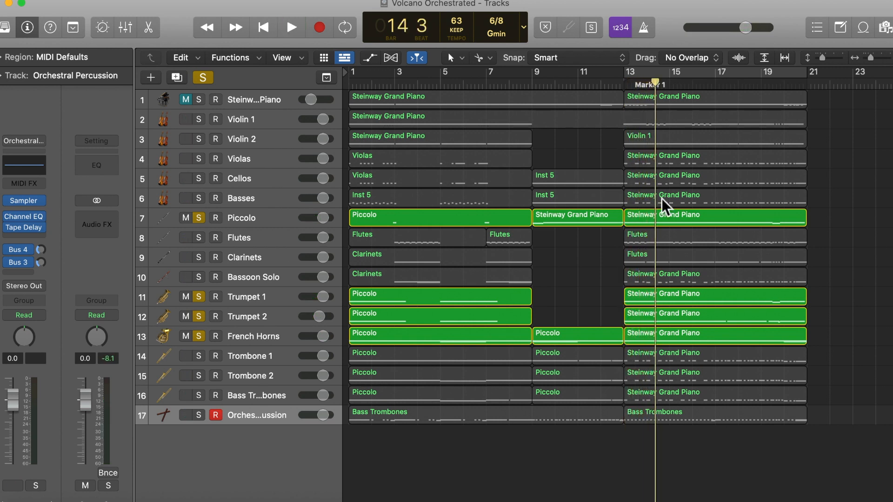
click(677, 90)
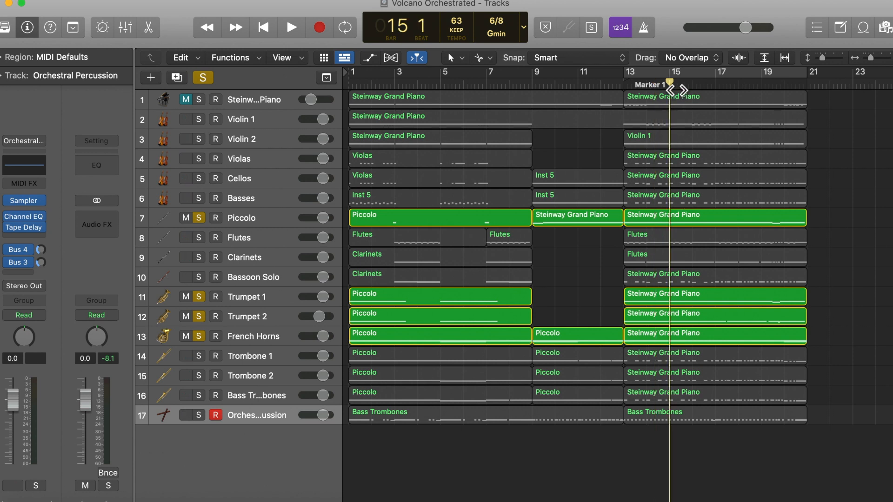
key(space)
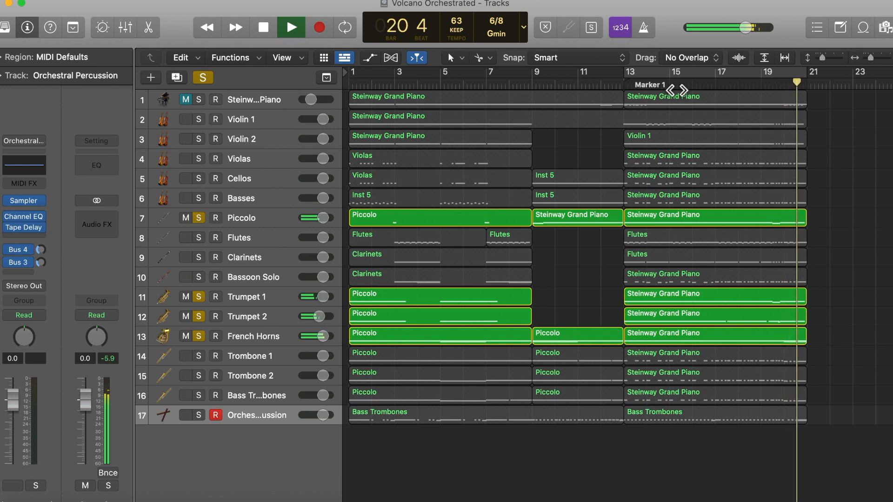
key(space)
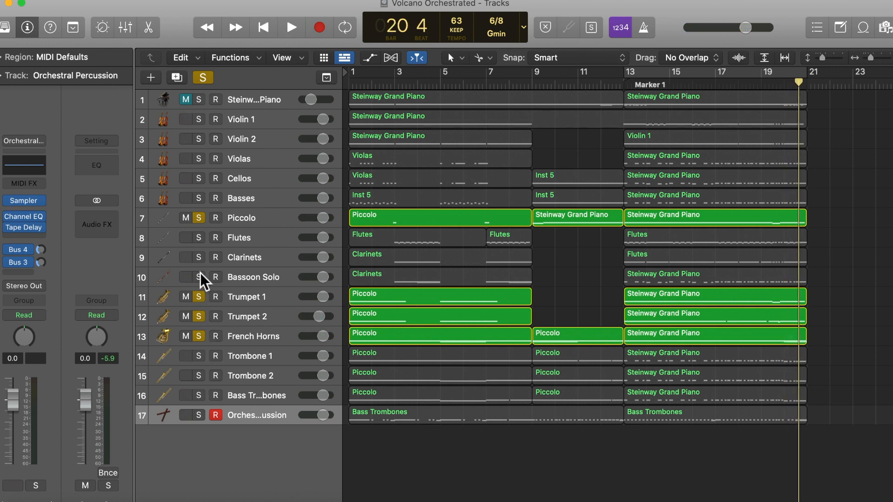
Switch the solo to Trombone 1, Trombone 2 and Bass Trombones, and play them from bar 13 into bar 15
click(199, 218)
click(198, 298)
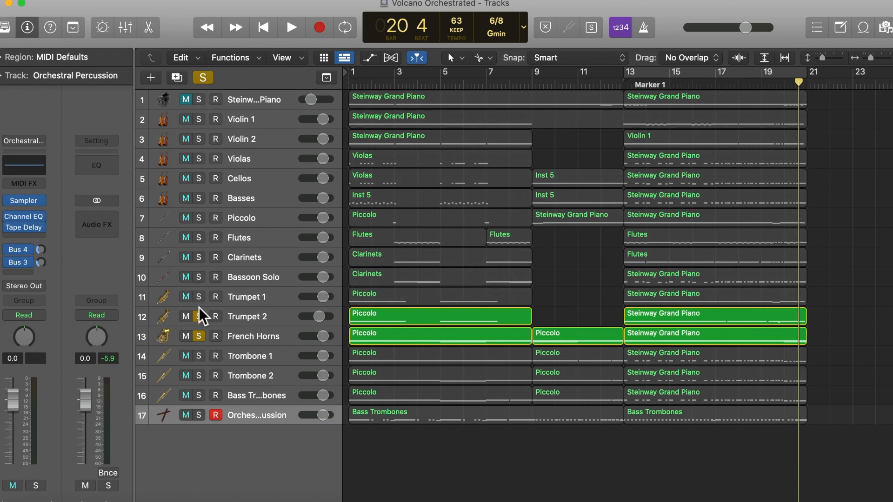
click(199, 317)
click(199, 337)
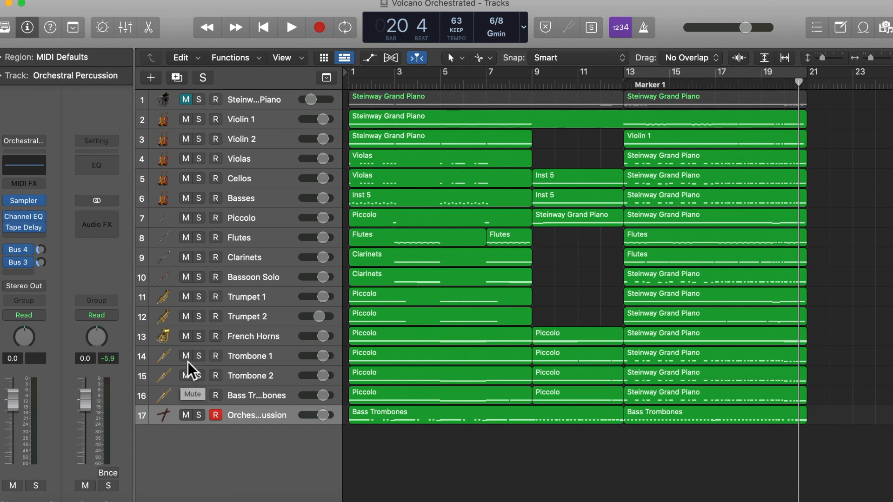
double_click(632, 89)
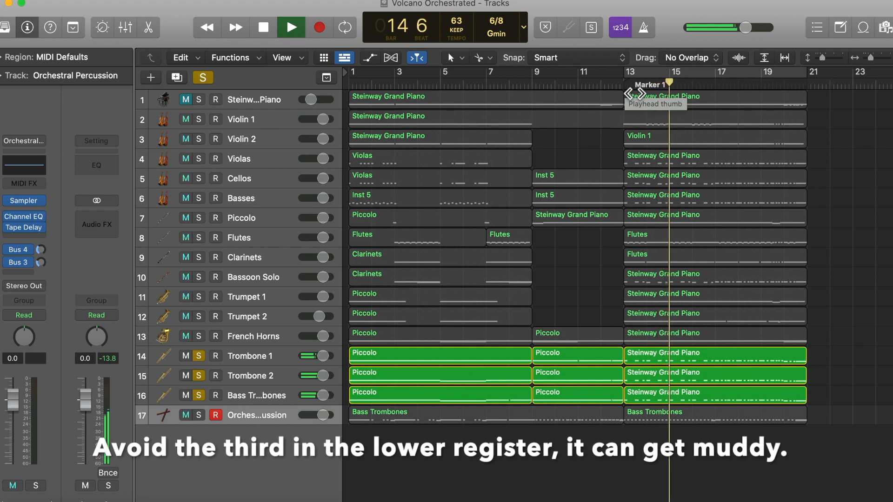
key(space)
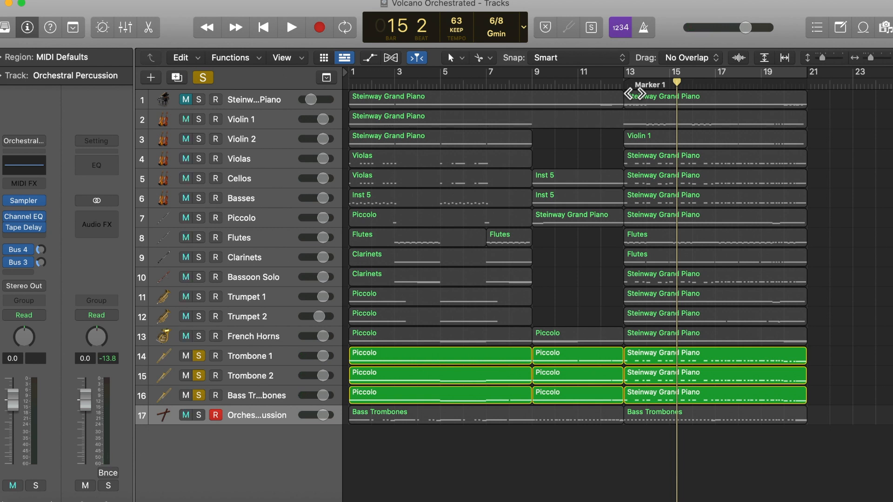
Add Orchestral Percussion to the soloed trombones, and play them into bar 15 and from bar 17 to the end of bar 20
click(199, 415)
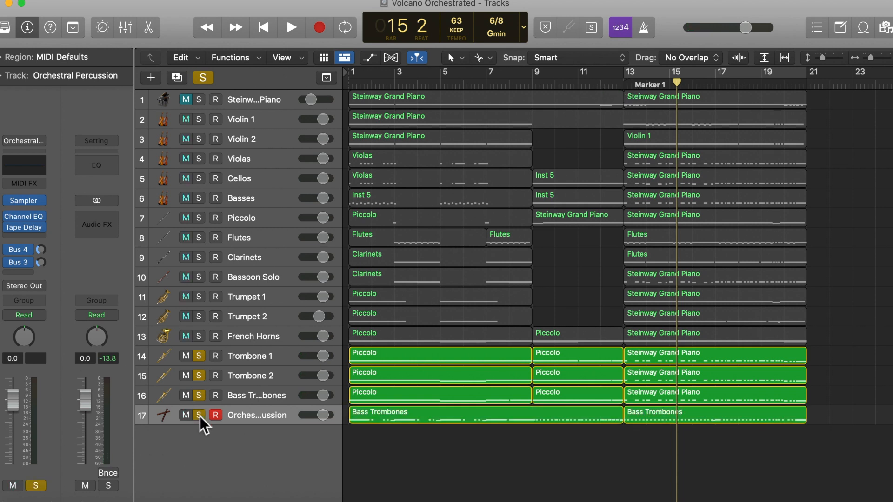
key(space)
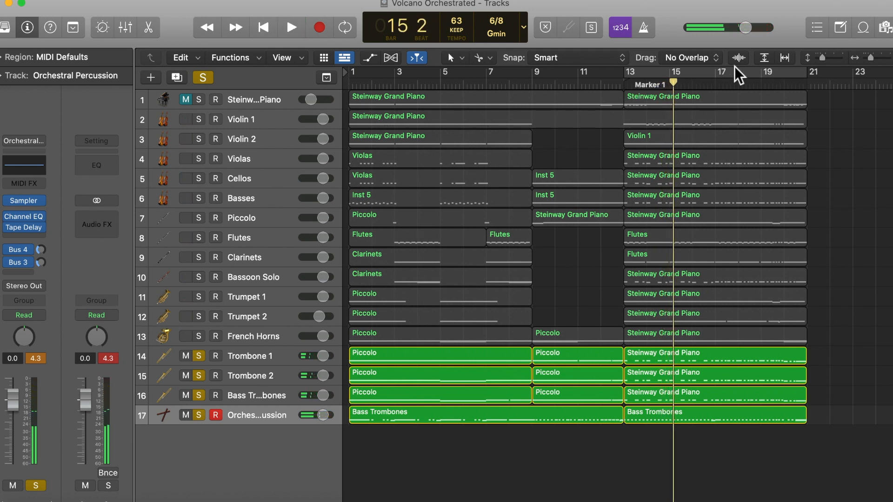
click(721, 93)
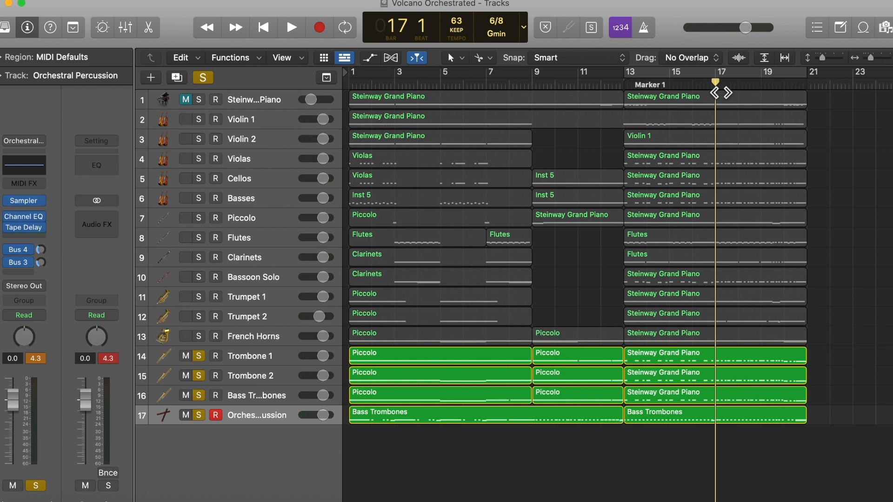
key(space)
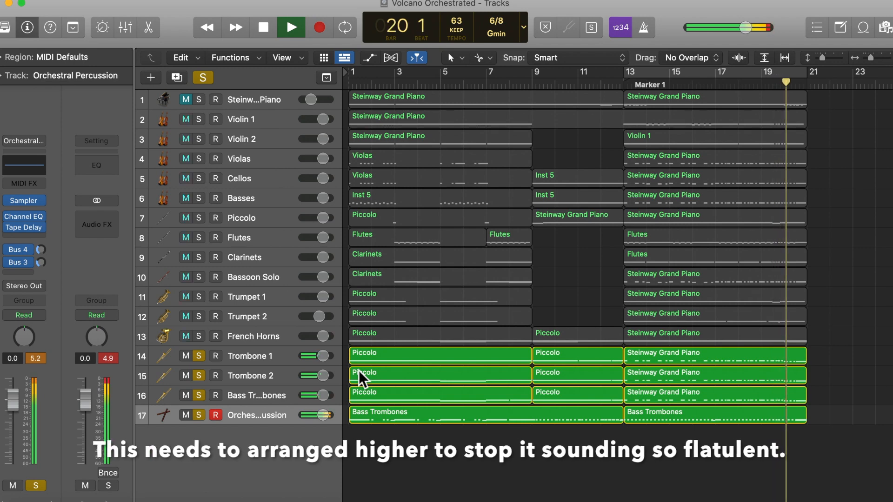
key(space)
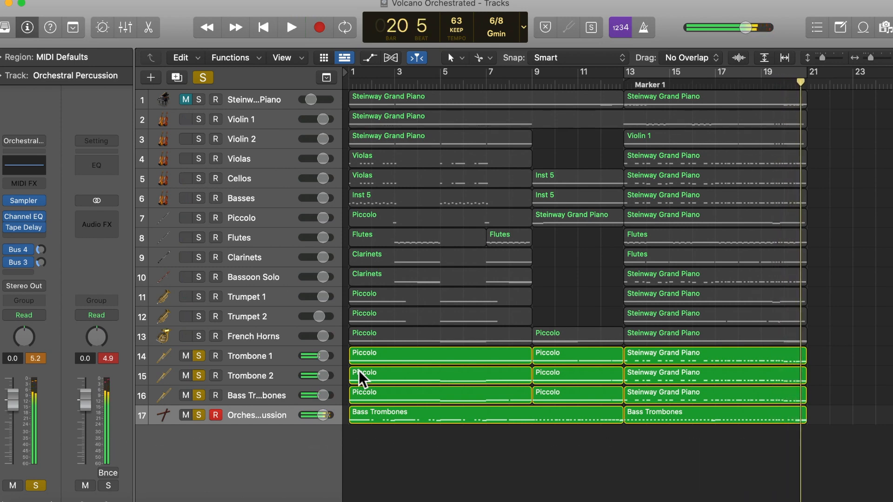
Switch the solo to Flutes, Clarinets and Bassoon Solo, and play them from bar 13 to the start of bar 15
alt+click(200, 414)
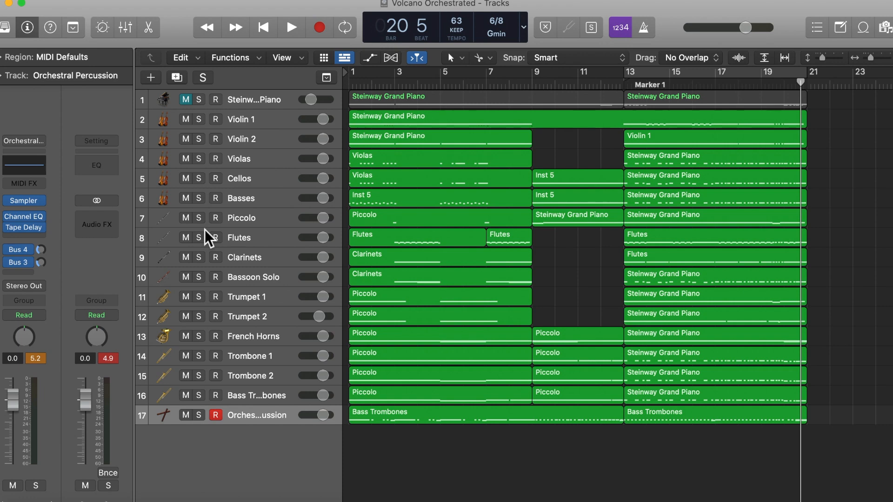
click(201, 240)
click(200, 257)
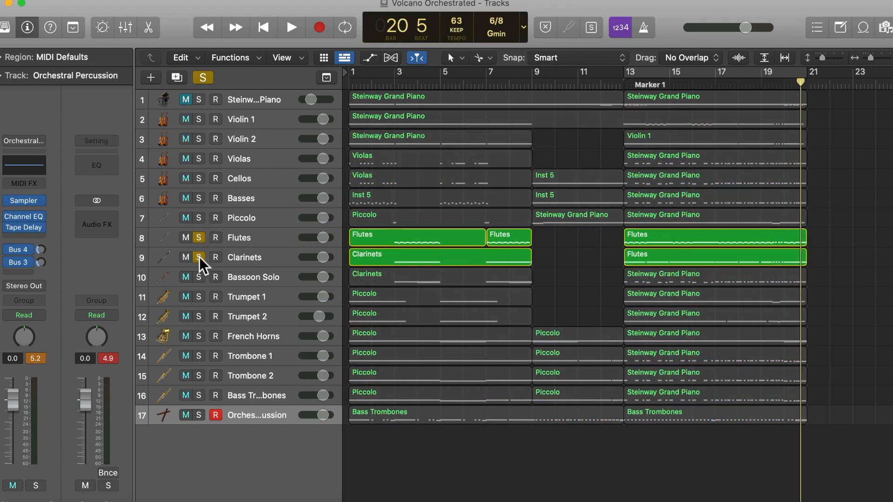
click(200, 278)
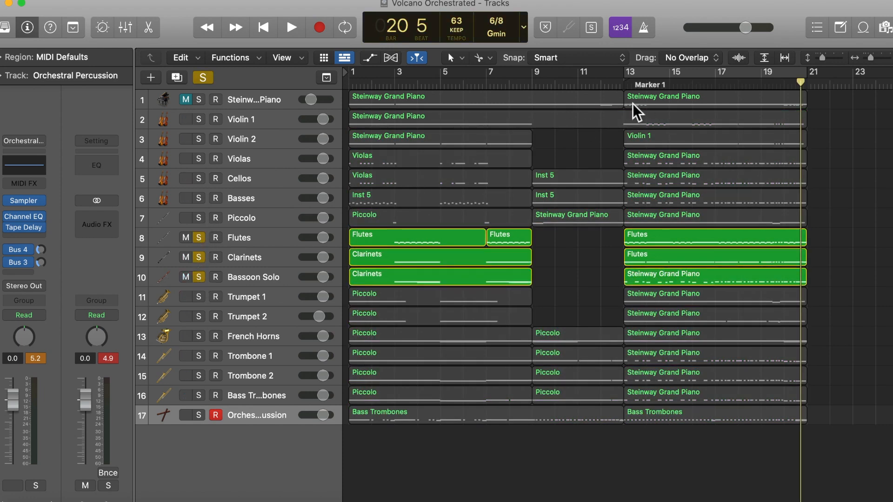
click(627, 87)
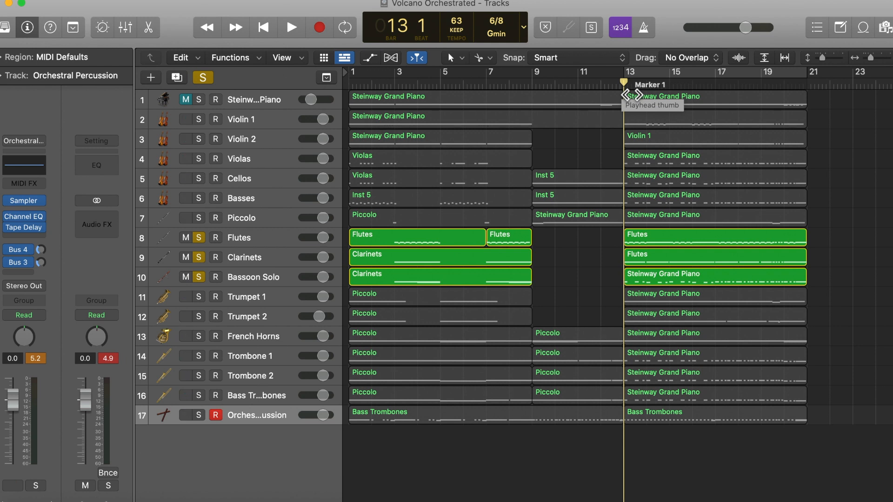
key(space)
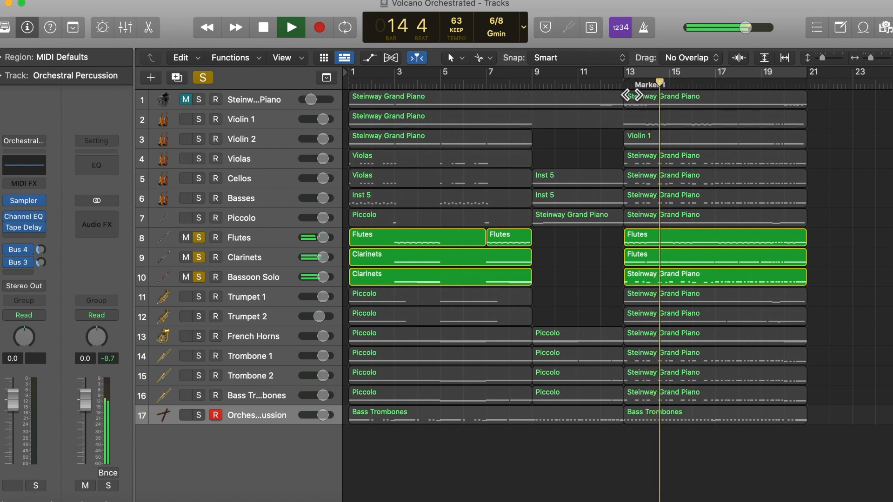
key(space)
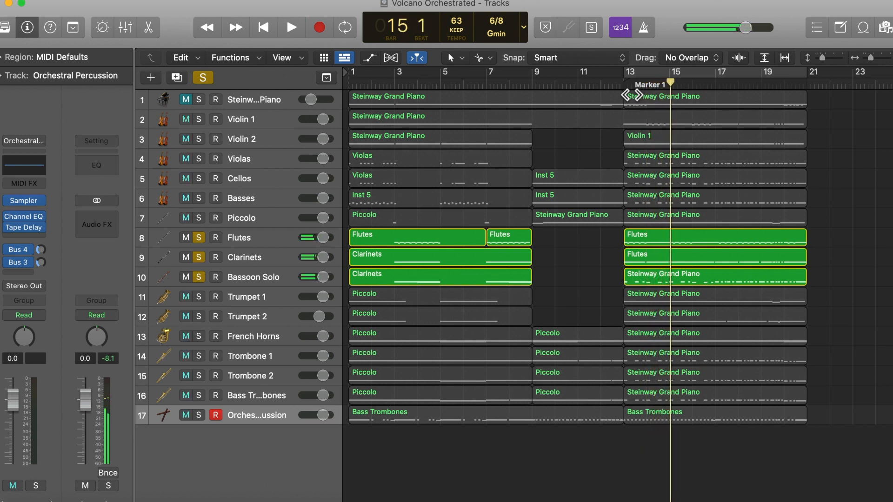
Select the Bassoon Solo region at bar 13, the Clarinets track and the Flutes track in turn to point out each woodwind part
click(644, 278)
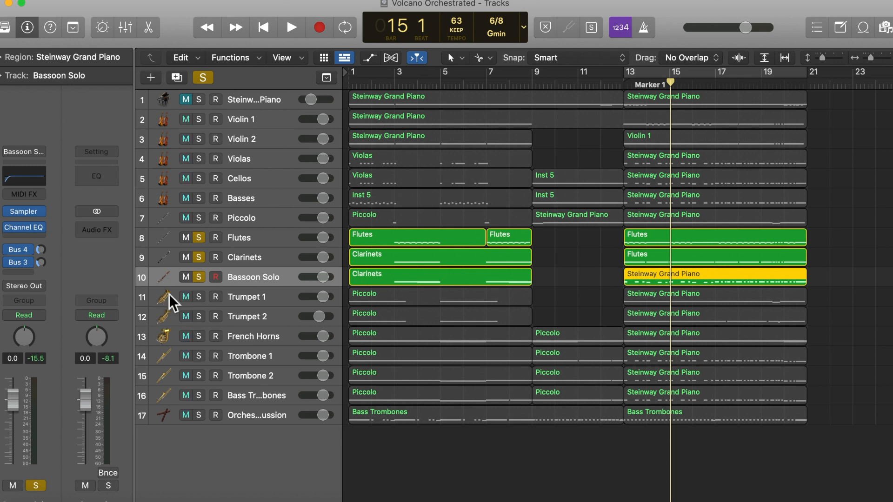
click(252, 259)
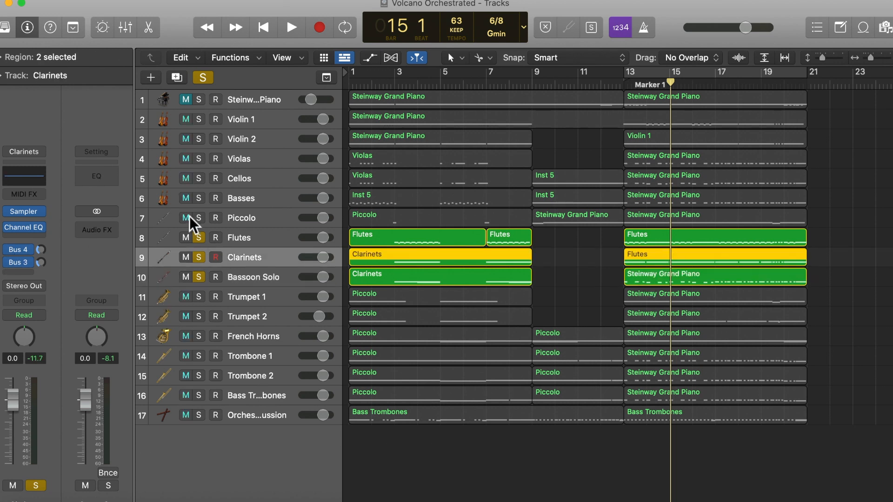
click(252, 240)
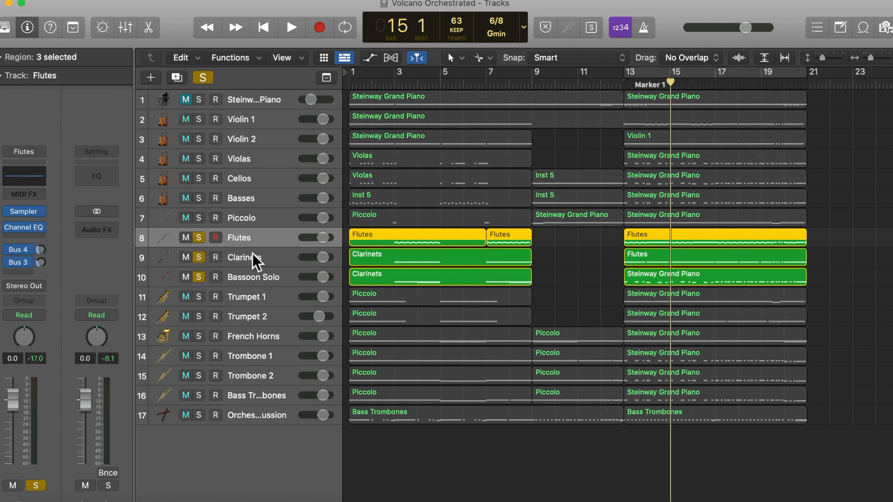
Remove Clarinets and Bassoon Solo from the solo, and play Flutes alone from bar 15 to the end of bar 16
click(200, 256)
click(199, 278)
key(space)
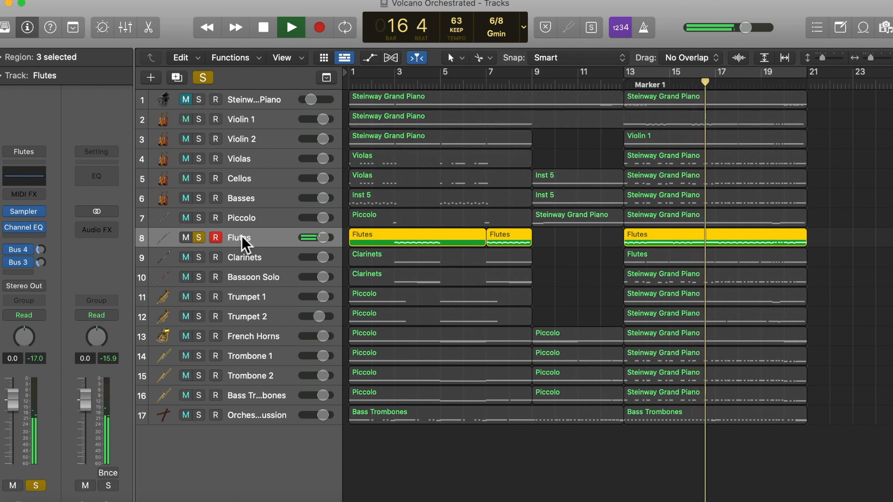
key(space)
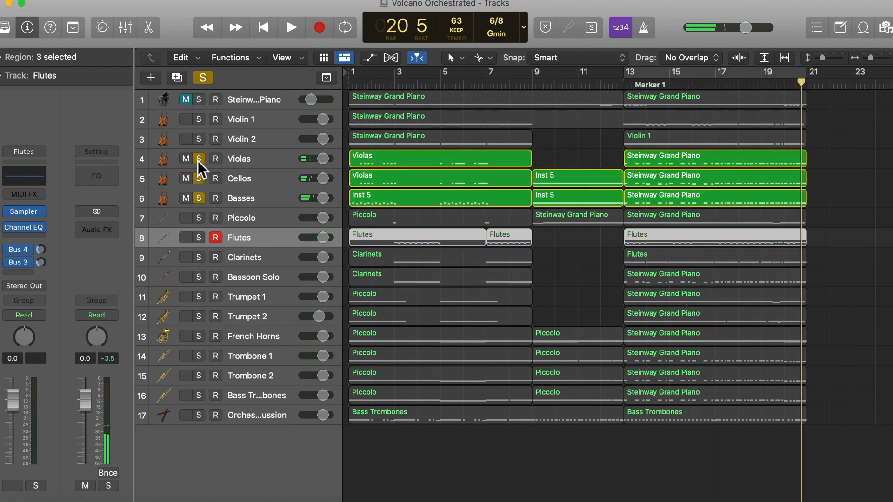
Switch the solo from Violas, Cellos and Basses to Violin 1 and Violin 2, and play them from bar 13 through bar 20
click(198, 161)
click(198, 179)
click(198, 198)
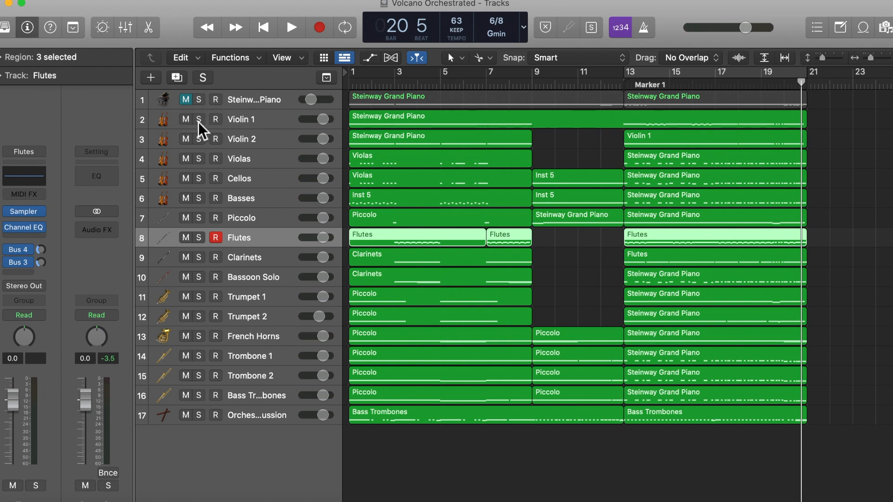
click(199, 120)
click(199, 139)
click(634, 86)
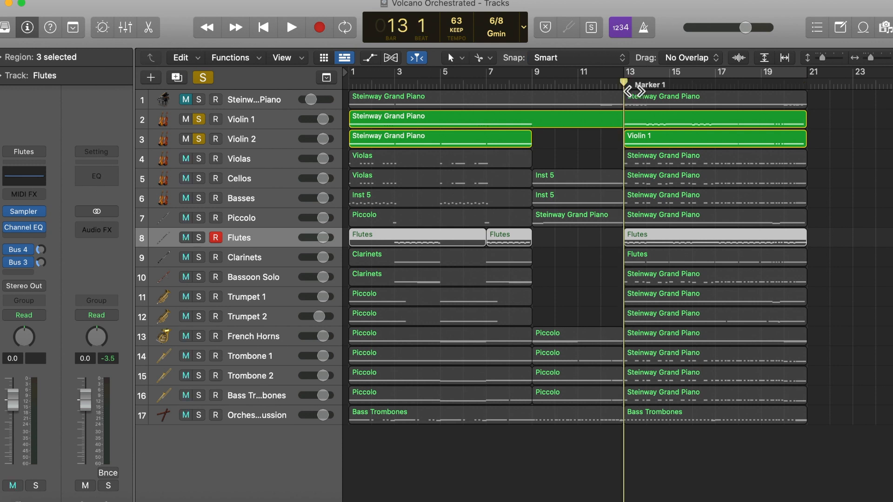
key(space)
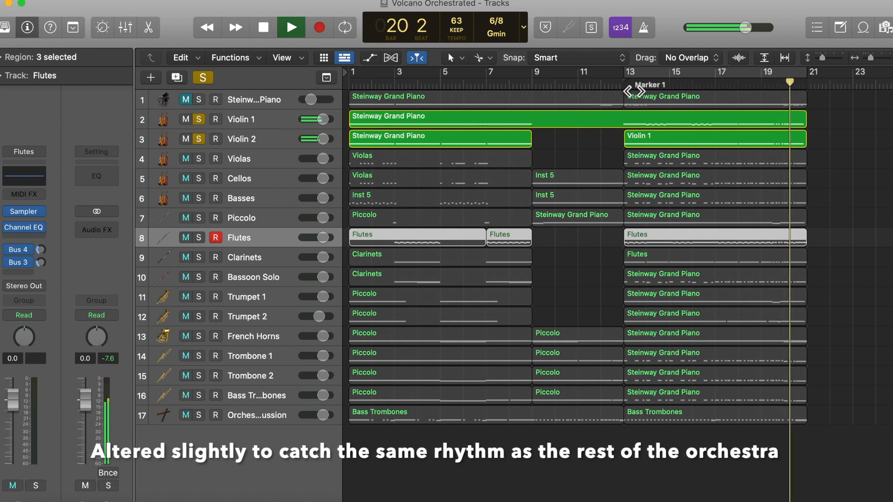
key(space)
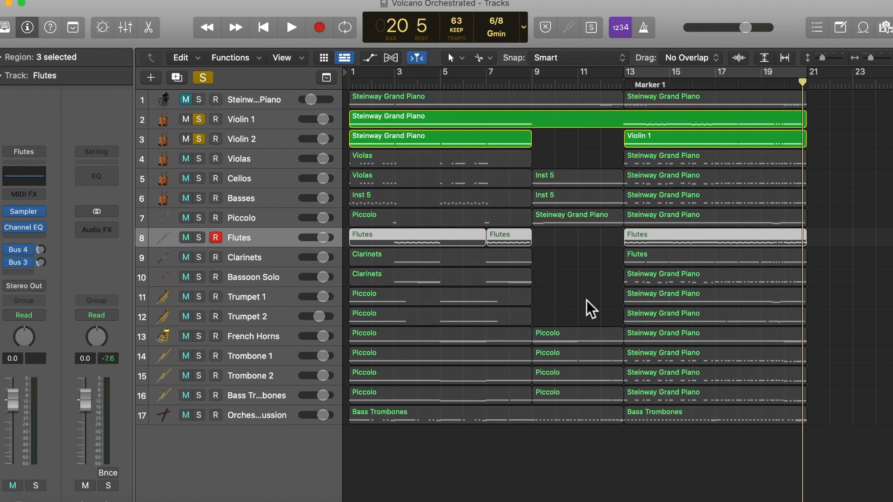
Clear all solos, return to the start of bar 1 and play the full orchestration
click(717, 85)
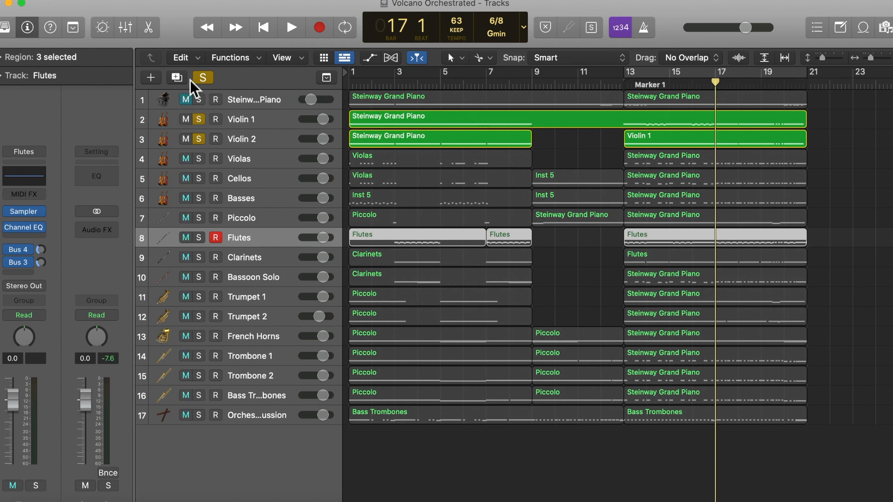
click(204, 79)
key(Return)
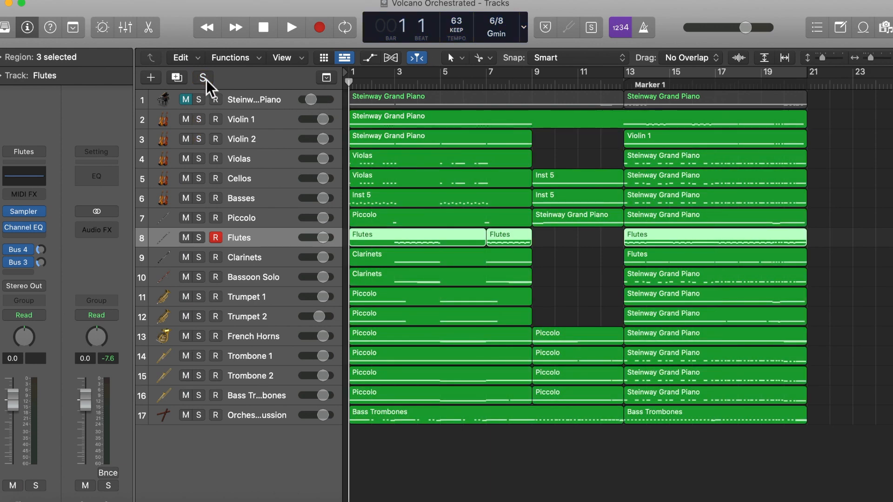
key(space)
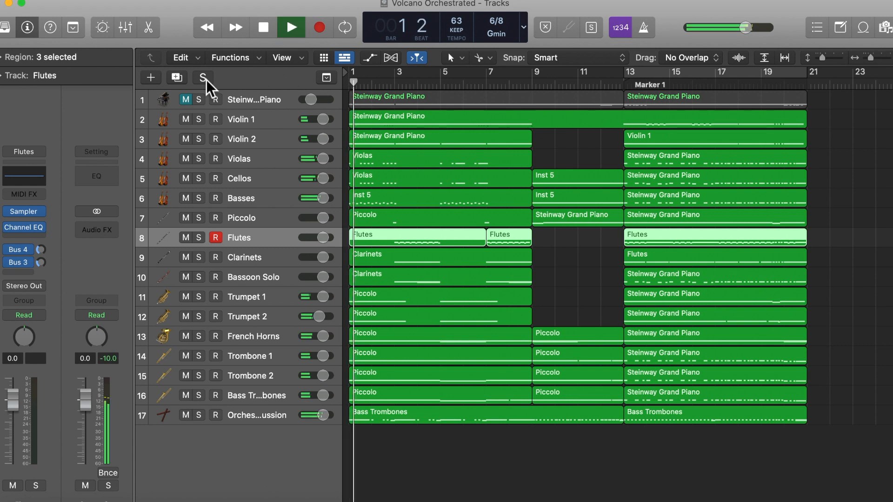